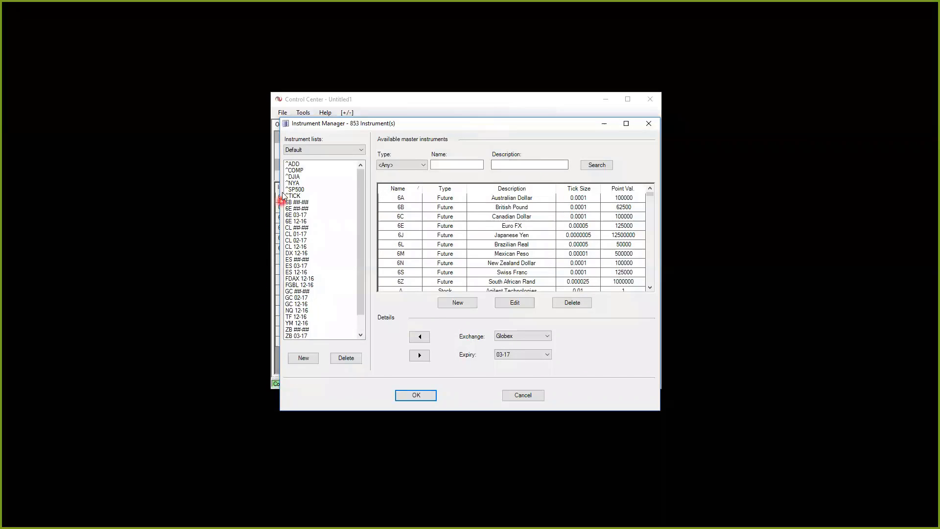
Look through the contracts in the Default instrument list, including ^ADD, CL 01-17, ES 03-17 and ZB 03-17
left_click(292, 164)
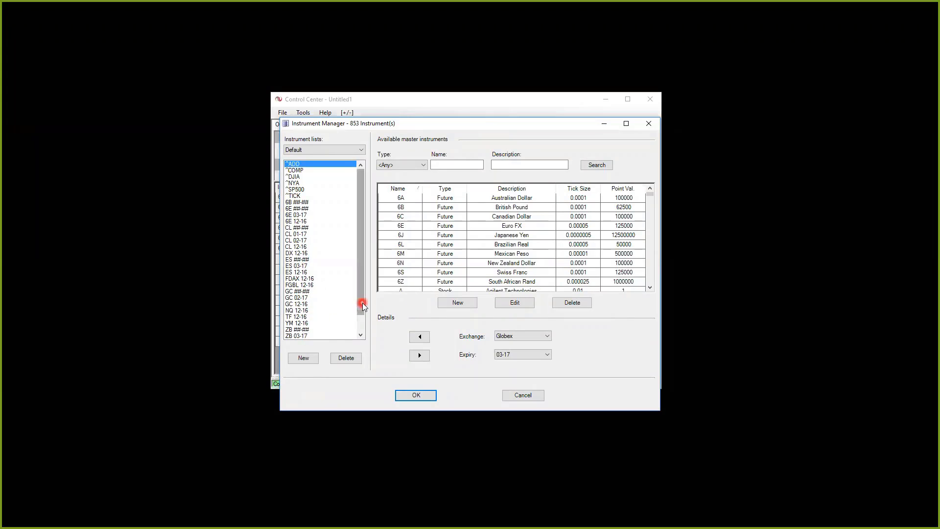
left_click(296, 235)
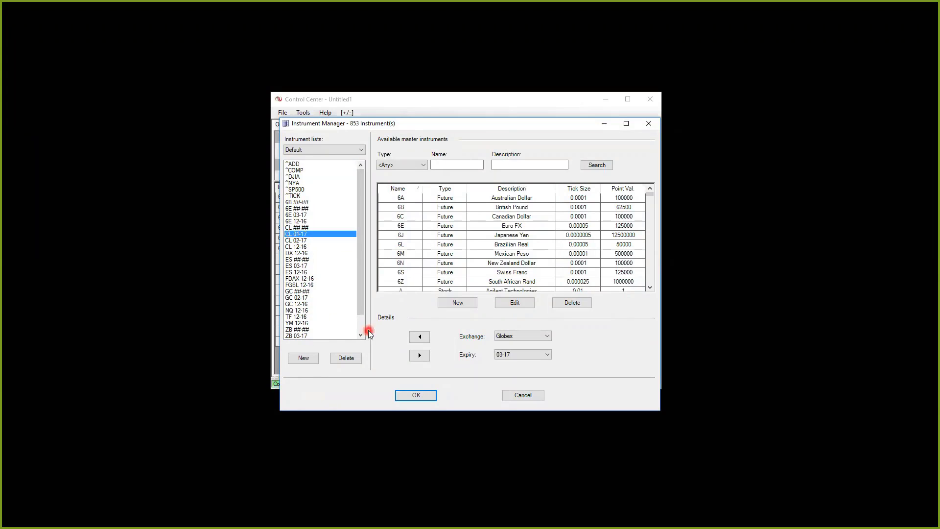
left_click(299, 266)
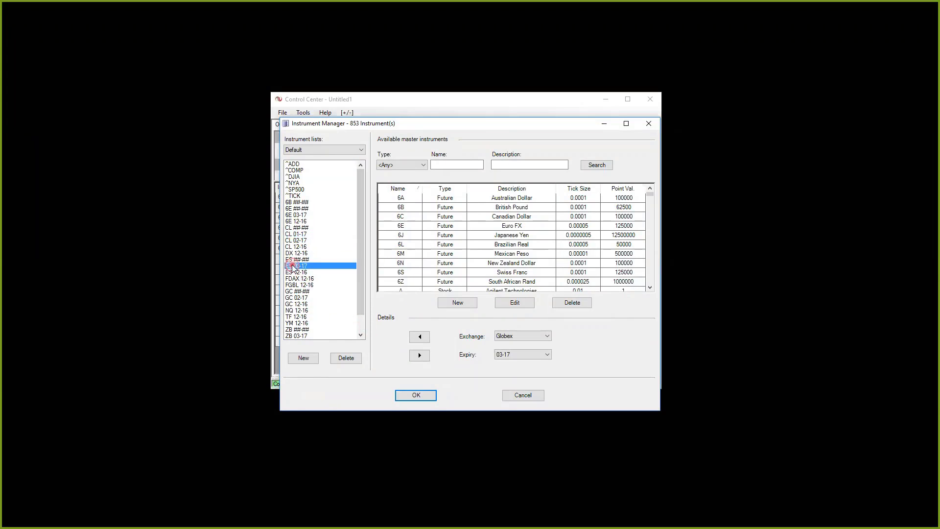
left_click(301, 335)
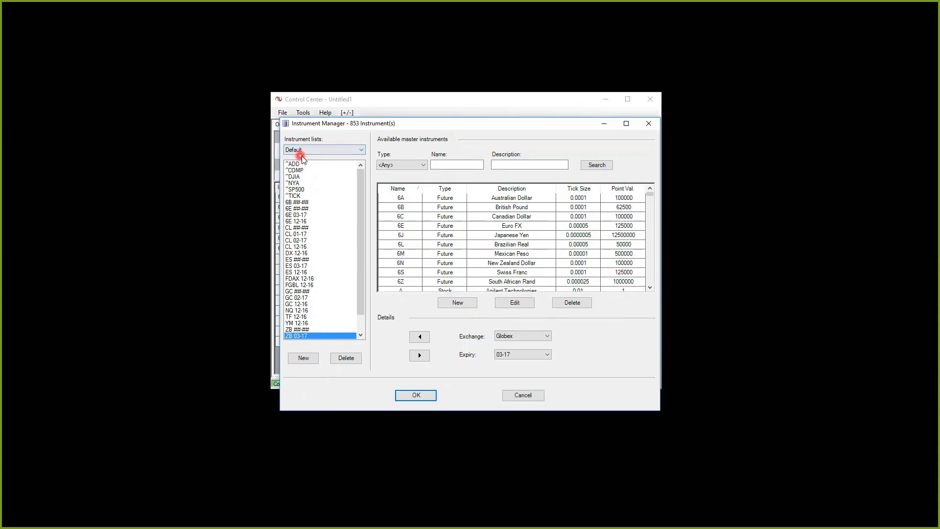
View the contents of the DOW 30, FOREX and NASDAQ 100 instrument lists
left_click(325, 149)
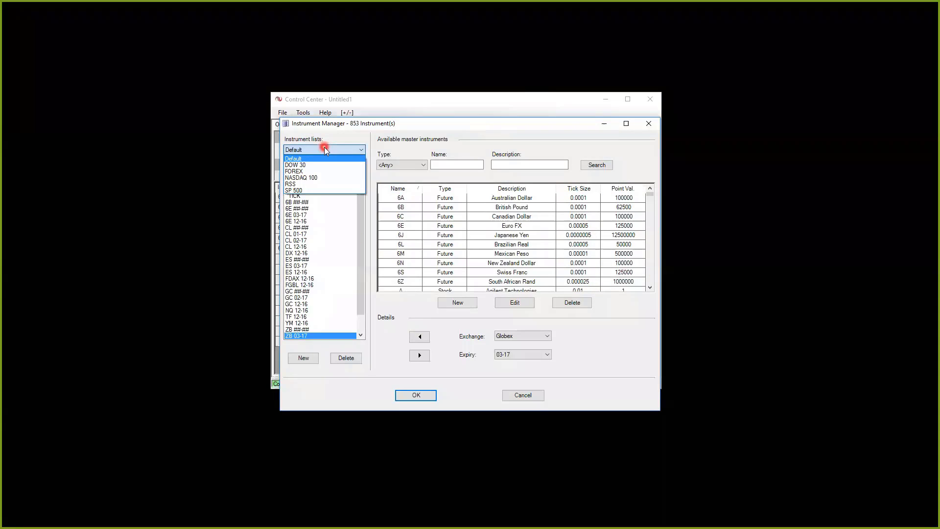
left_click(307, 165)
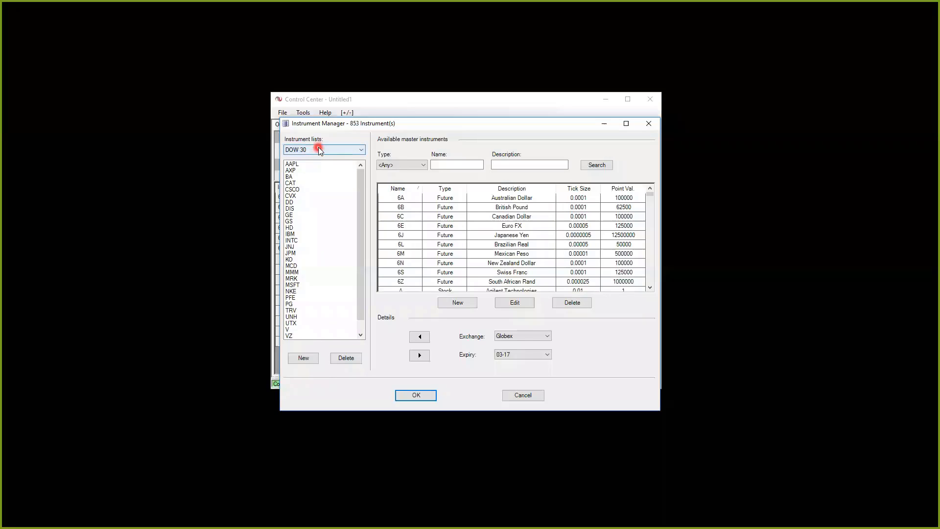
left_click(318, 149)
left_click(315, 171)
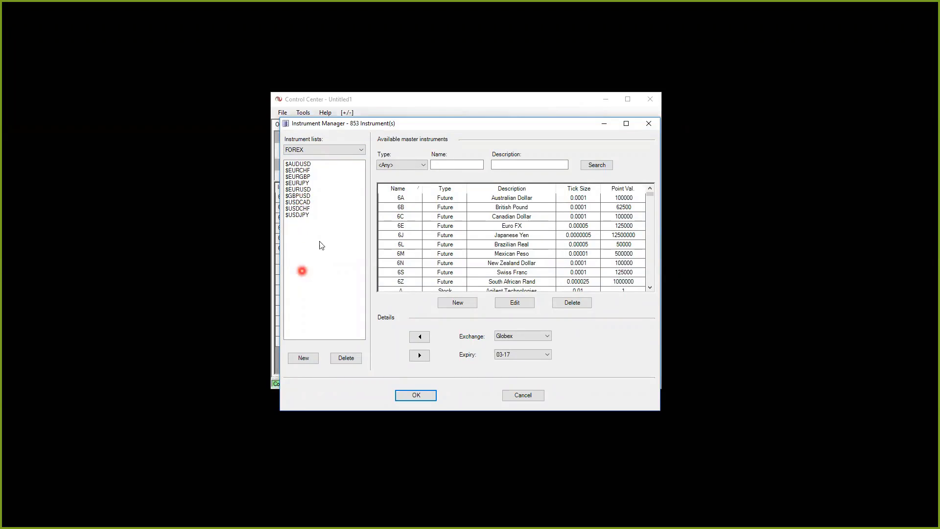
left_click(354, 149)
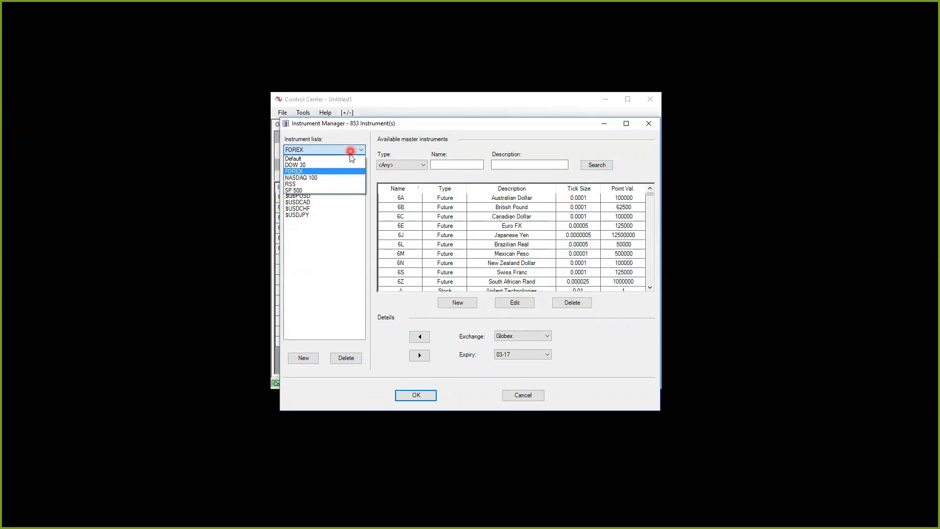
left_click(325, 179)
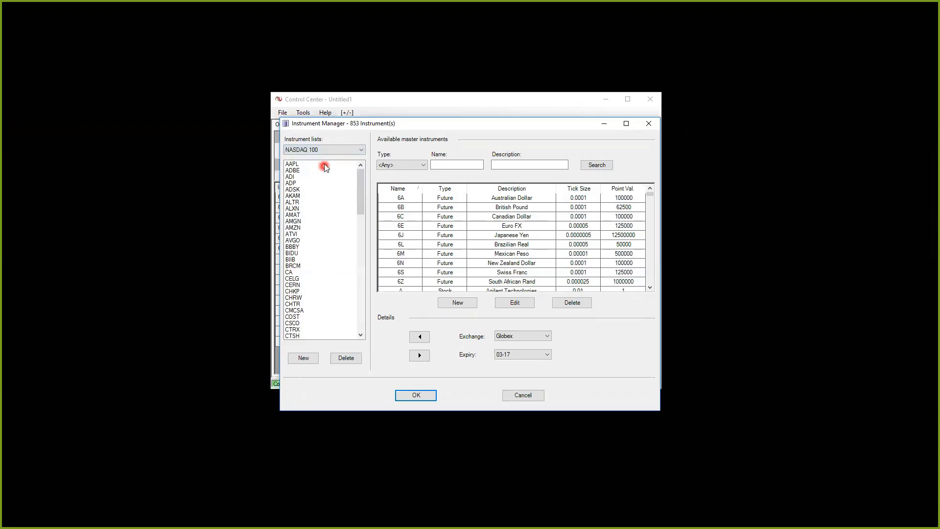
left_click_drag(362, 187, 353, 164)
View the RSS and SP 500 instrument lists and return to the Default list
left_click(335, 153)
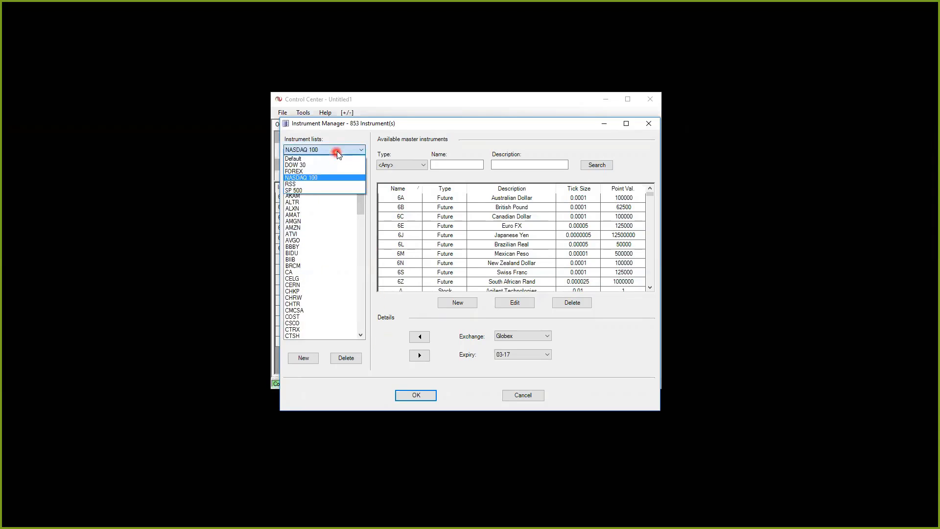
left_click(317, 186)
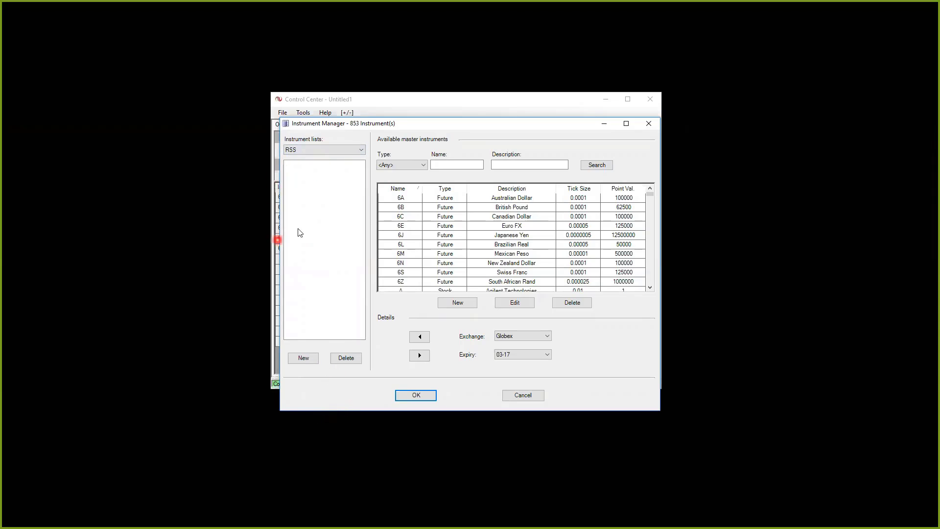
left_click(342, 149)
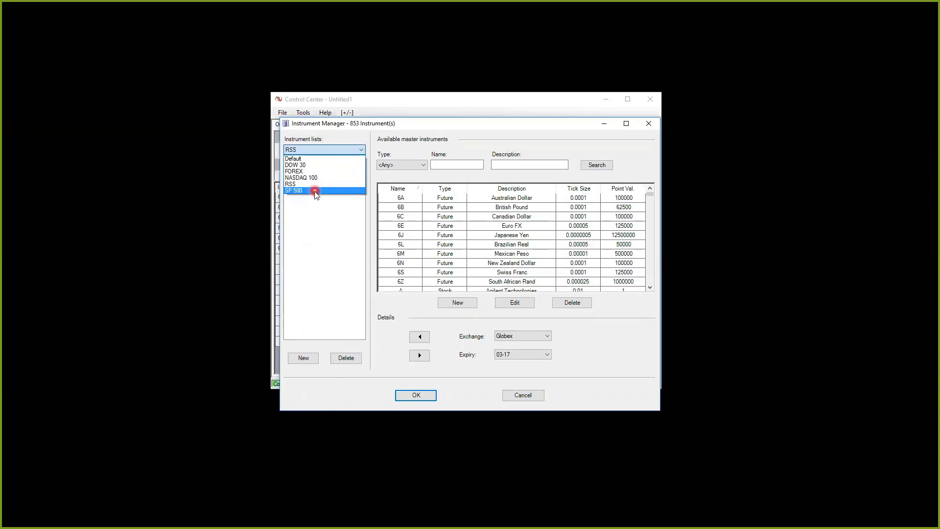
left_click(319, 191)
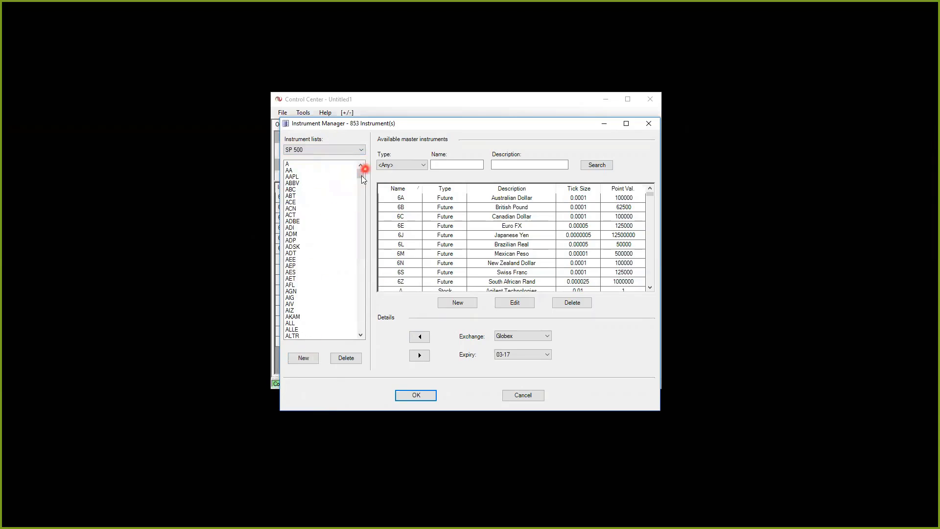
left_click_drag(360, 174, 381, 150)
left_click(323, 150)
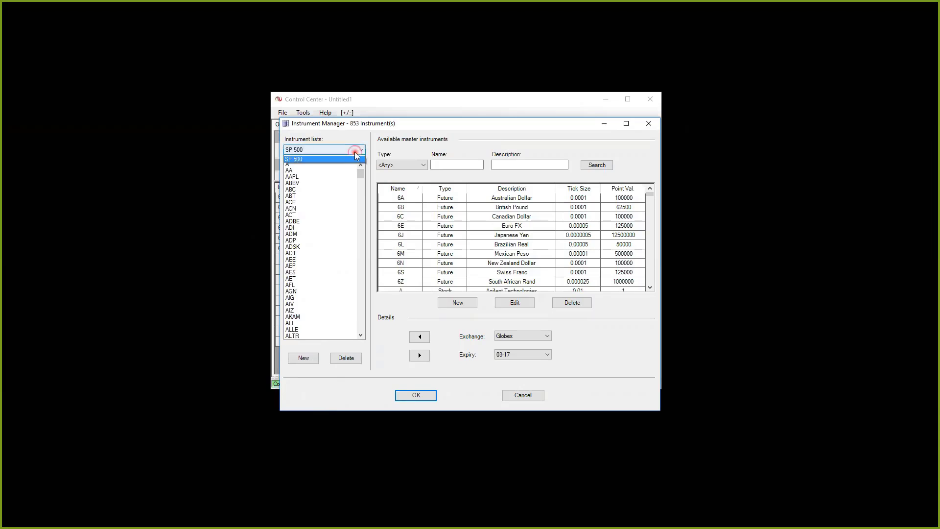
left_click(332, 156)
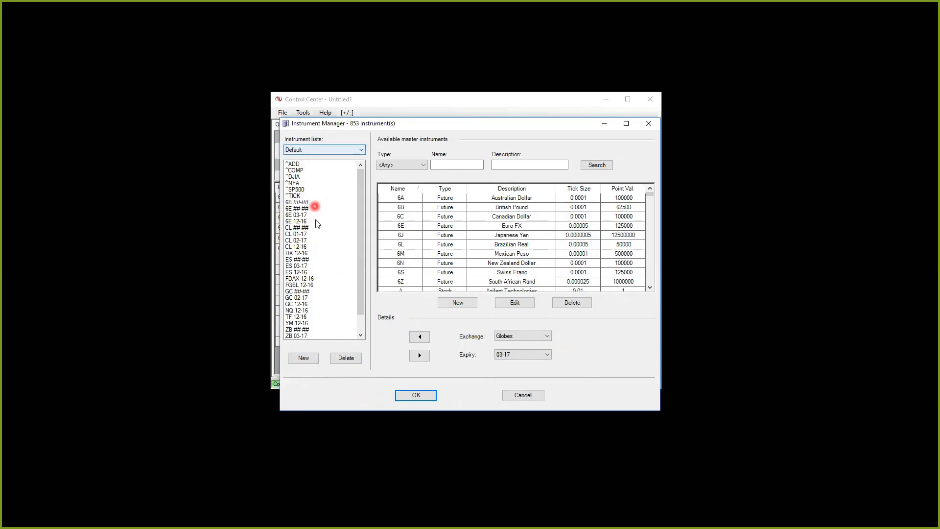
Add the Australian Dollar future 6A with expiry 03-17 on Globex to the Default instrument list
left_click(402, 197)
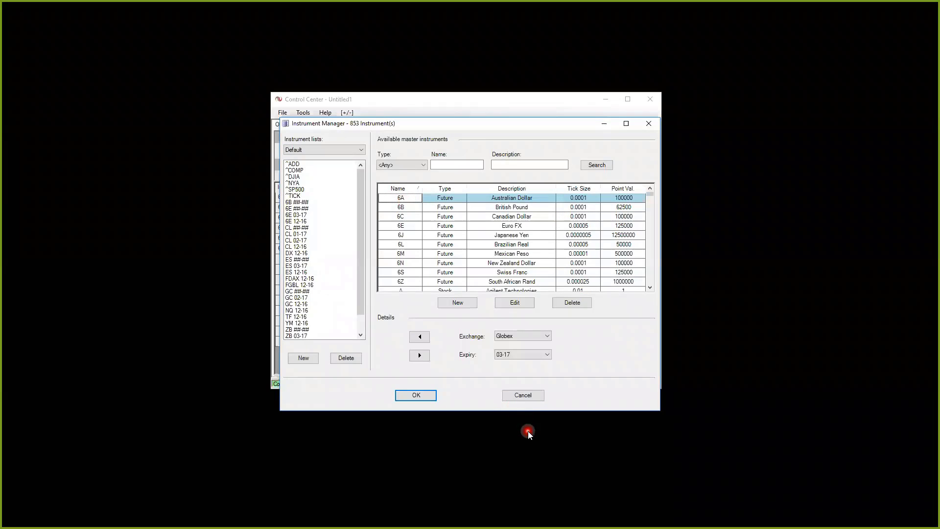
left_click(421, 337)
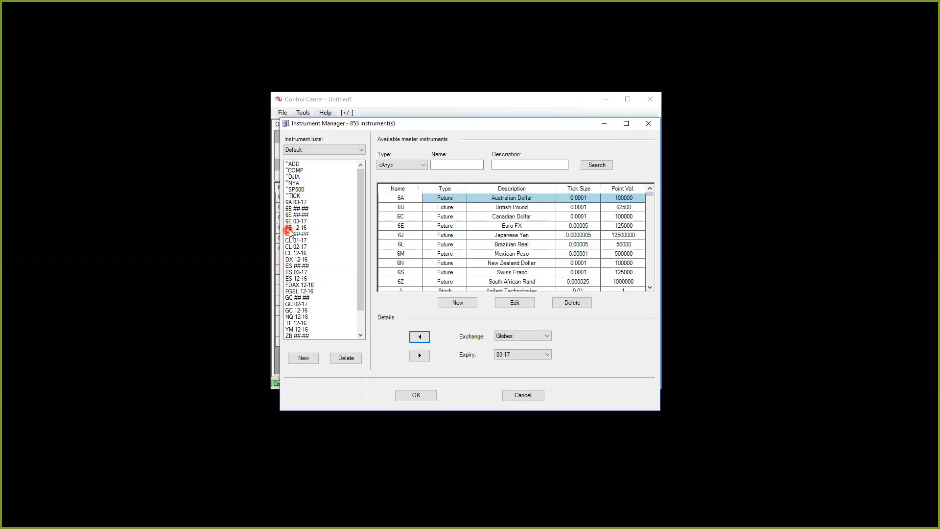
Remove the contracts 6E 12-16, CL 01-17, CL 12-16, DX 12-16 and ES 12-16 from the Default instrument list
left_click(297, 228)
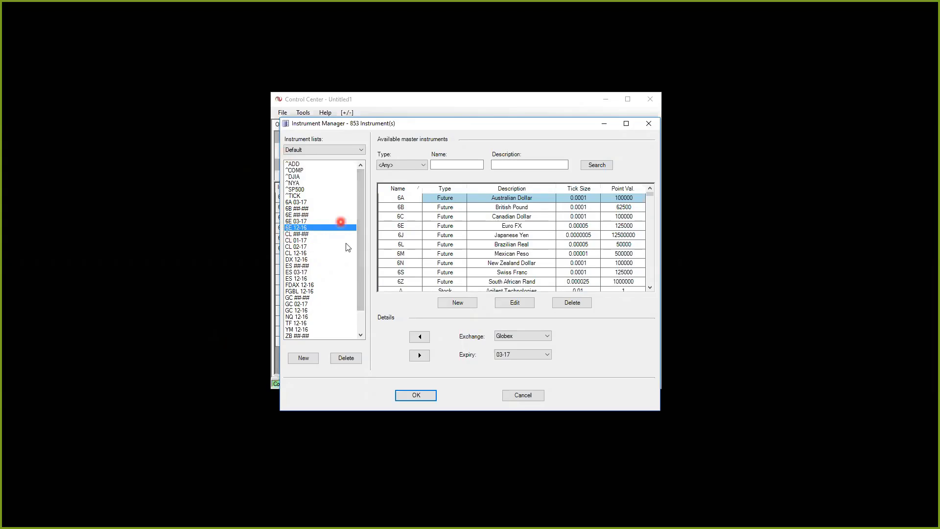
left_click(423, 355)
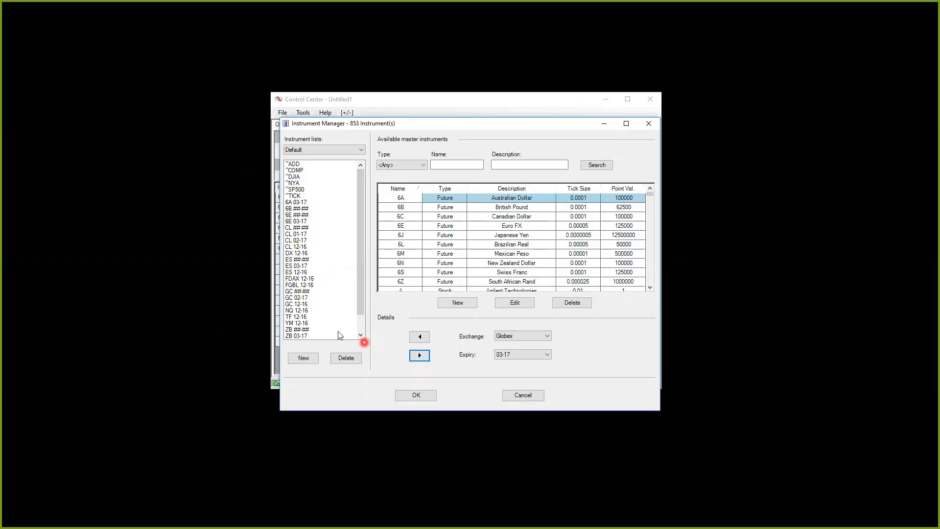
left_click(298, 233)
left_click(419, 354)
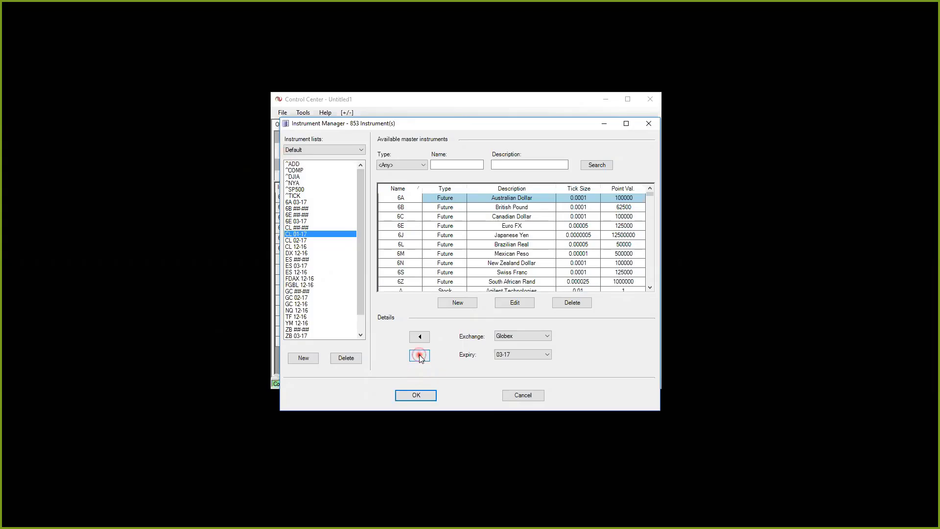
left_click(294, 240)
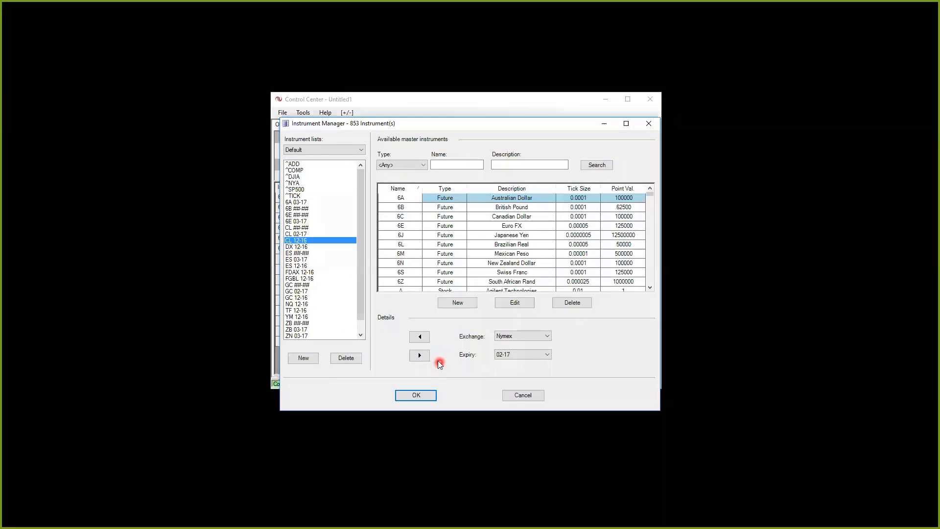
left_click(419, 355)
left_click(302, 238)
left_click(303, 240)
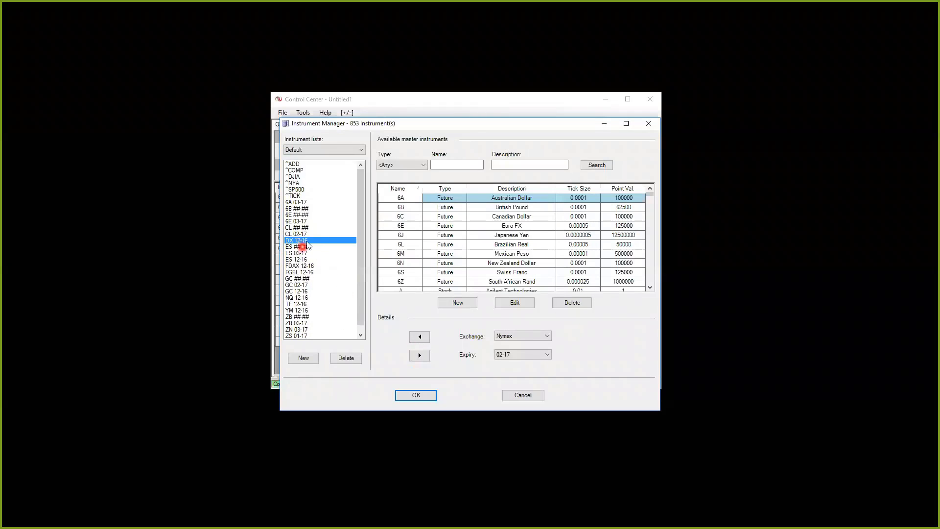
left_click(420, 355)
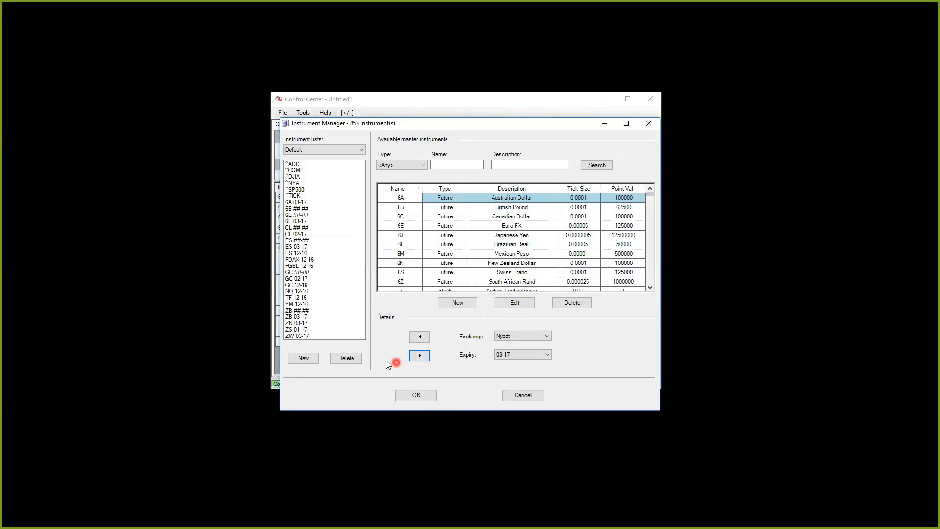
left_click(289, 251)
left_click(418, 354)
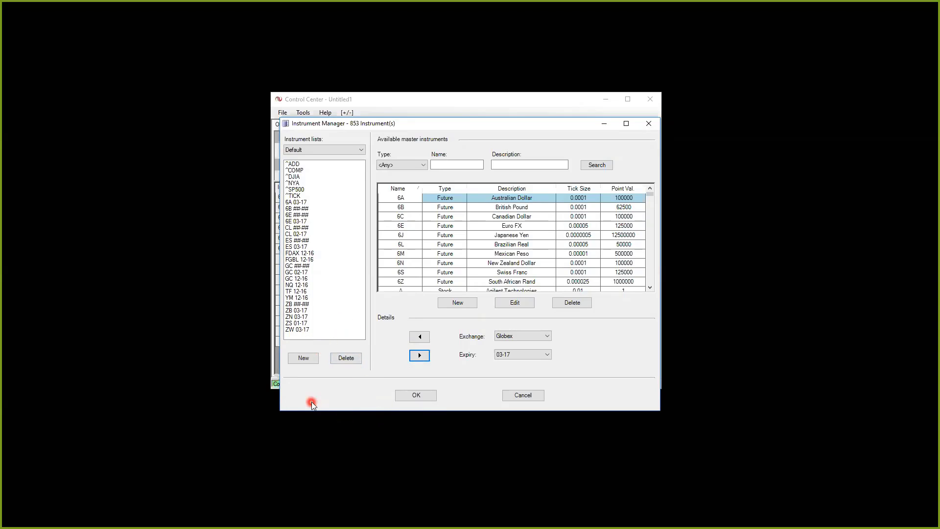
Replace the ZS 01-17 contract in the Default instrument list with ZS 03-17
left_click(298, 323)
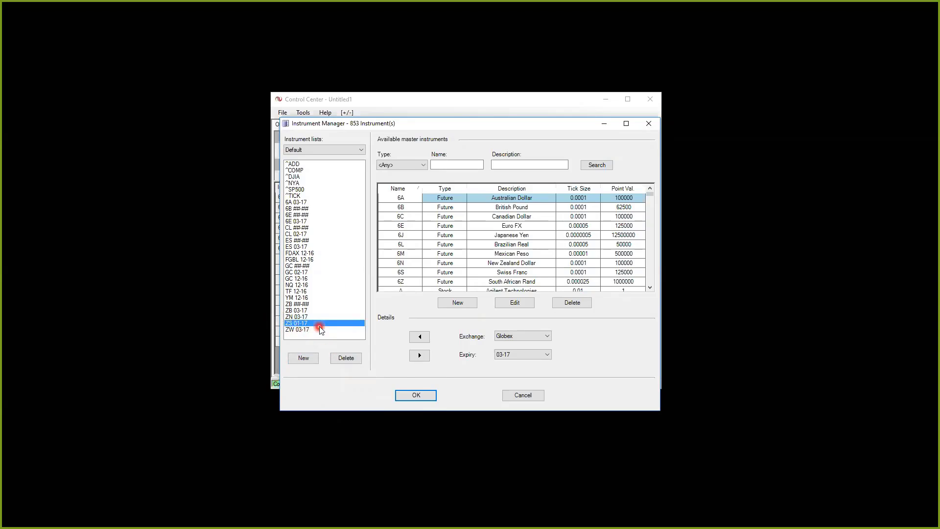
left_click(419, 355)
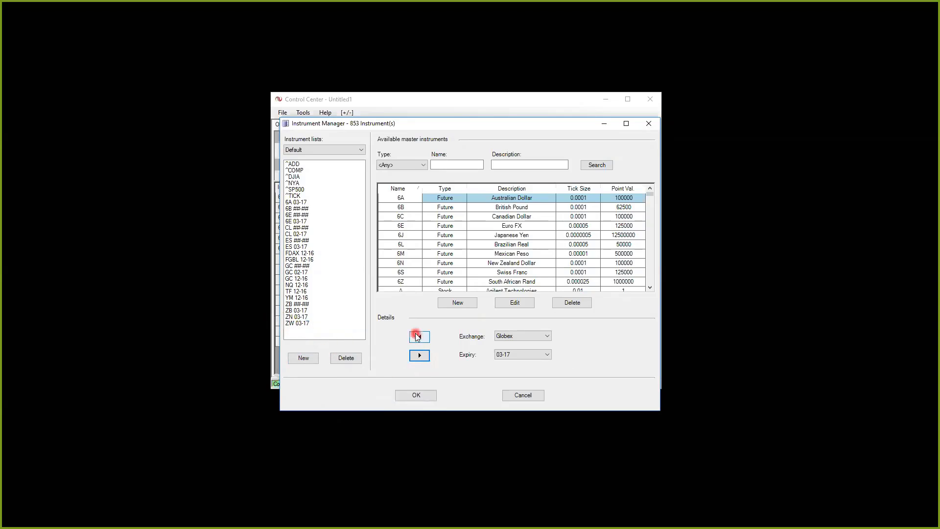
left_click(420, 337)
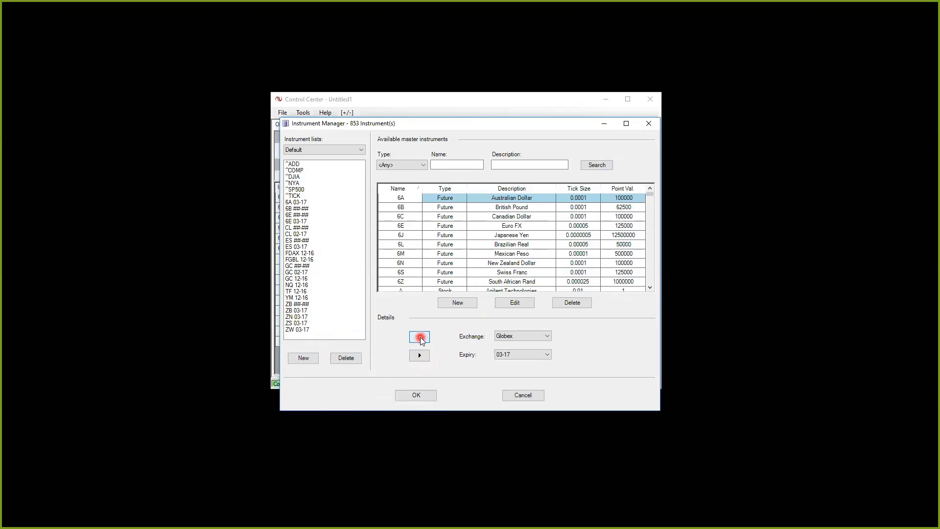
Remove ZS 03-17 and ZB 03-17 from the Default instrument list one at a time, adding each back
left_click(297, 323)
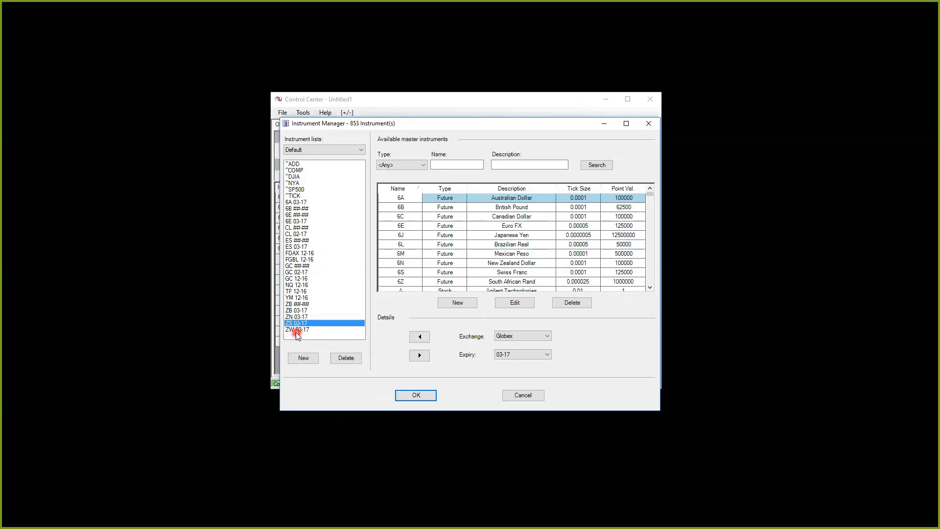
left_click(419, 353)
left_click(420, 335)
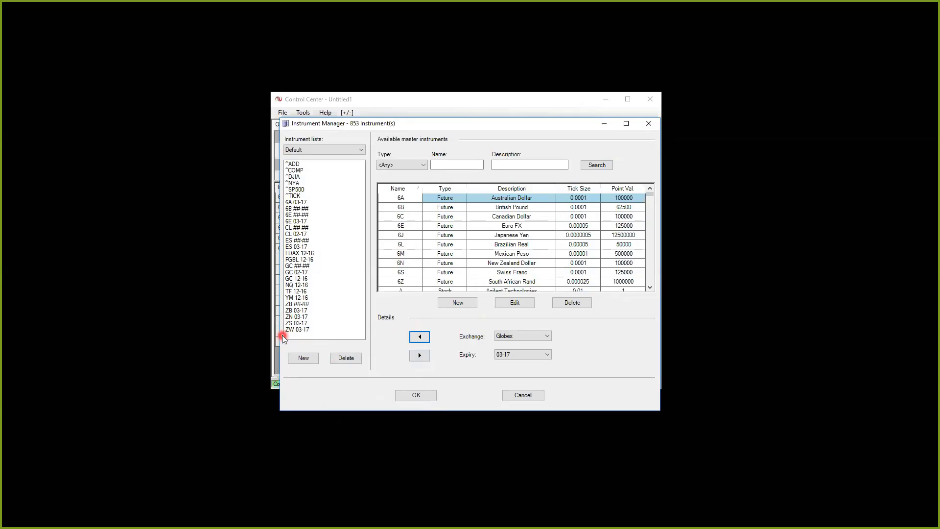
left_click(304, 309)
left_click(418, 353)
left_click(421, 336)
Remove the 12-16 contracts of YM, TF, NQ and GC from the Default instrument list
left_click(296, 297)
left_click(419, 354)
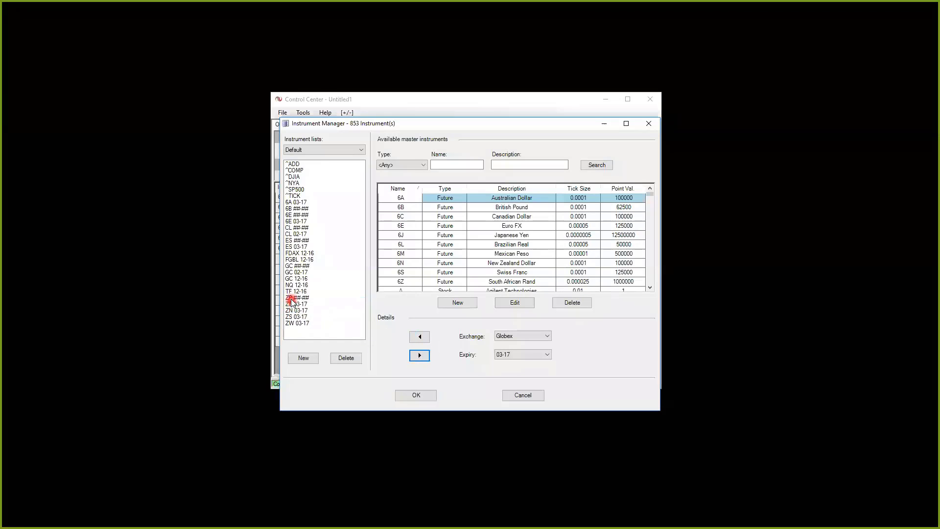
left_click(296, 292)
left_click(423, 354)
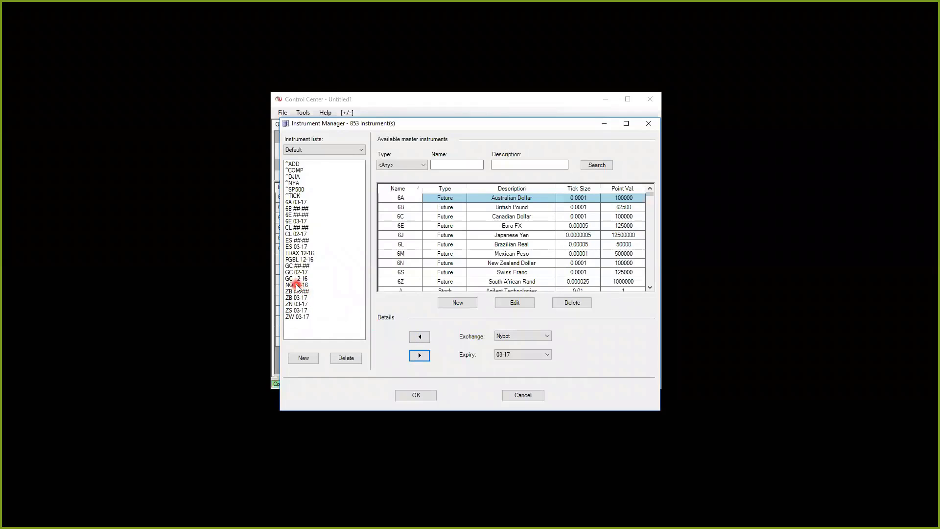
left_click(296, 285)
left_click(422, 357)
left_click(297, 278)
left_click(419, 357)
Try to add the GC 02-17 contract to the Default instrument list
left_click(419, 337)
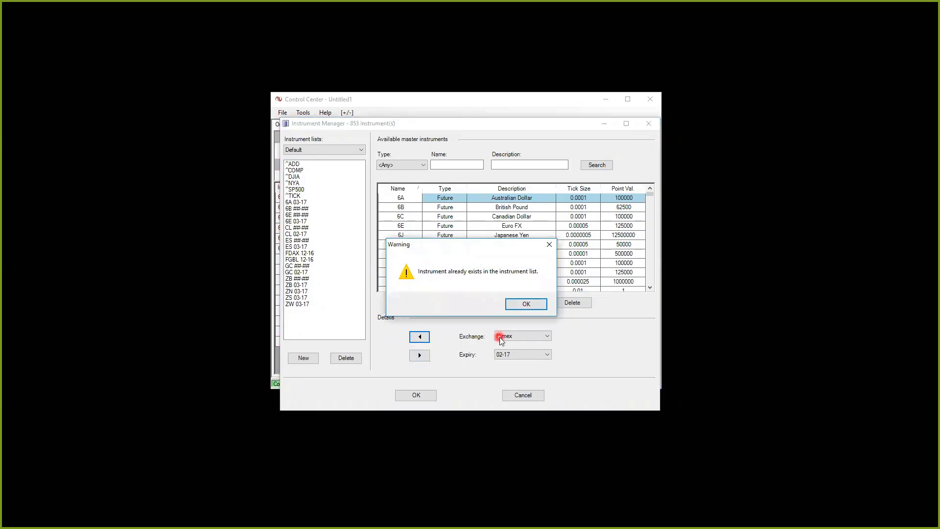
left_click(527, 304)
left_click(526, 304)
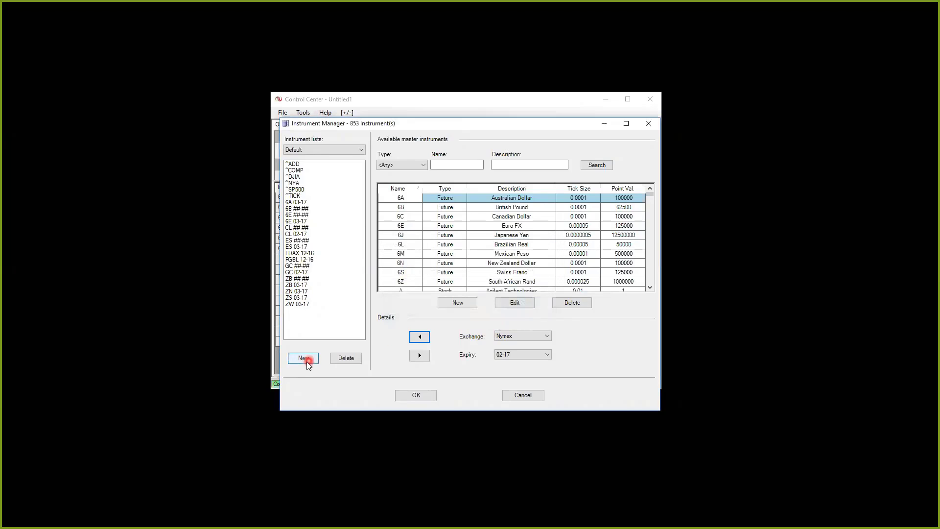
Remove the FGBL 12-16 contract from the Default instrument list
left_click(291, 277)
left_click(295, 271)
left_click(299, 260)
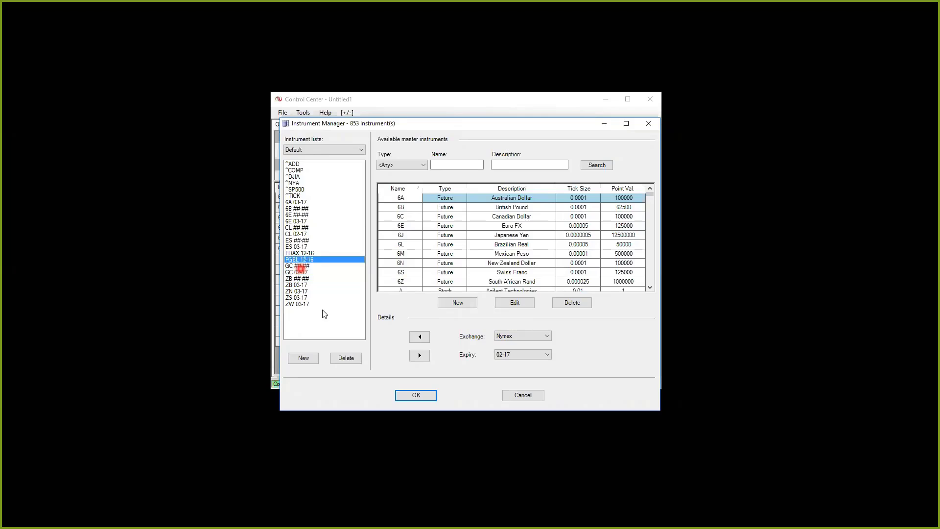
left_click(420, 358)
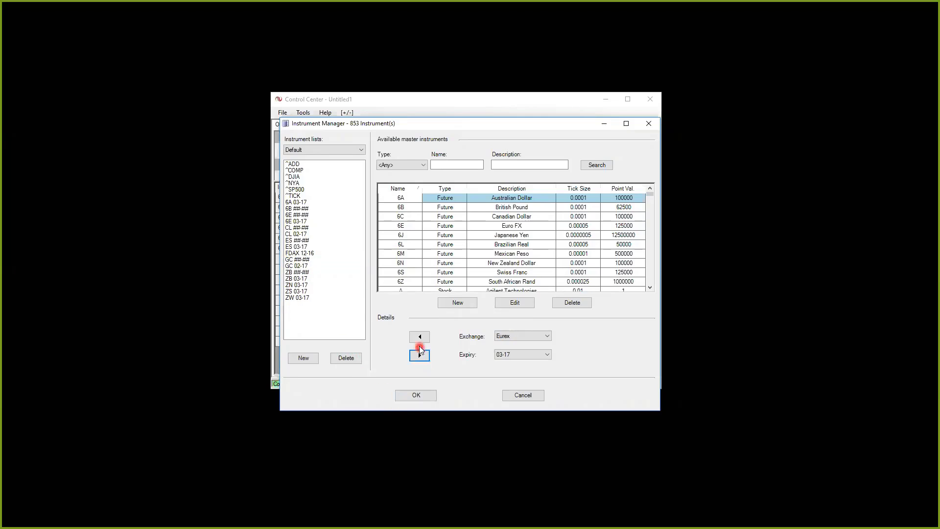
Add FGBL 03-17 to the Default instrument list and replace FDAX 12-16 with FDAX 03-17
left_click(419, 337)
left_click(296, 259)
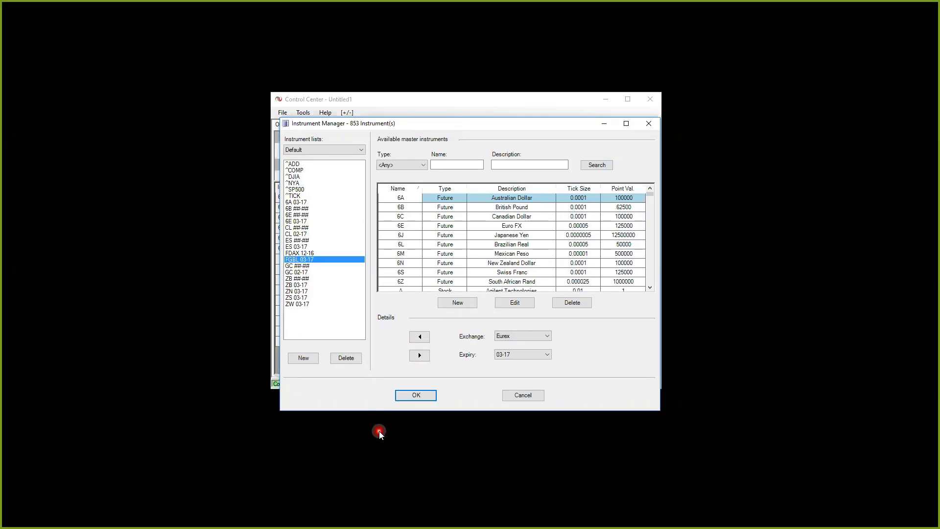
left_click(296, 252)
left_click(420, 355)
left_click(419, 336)
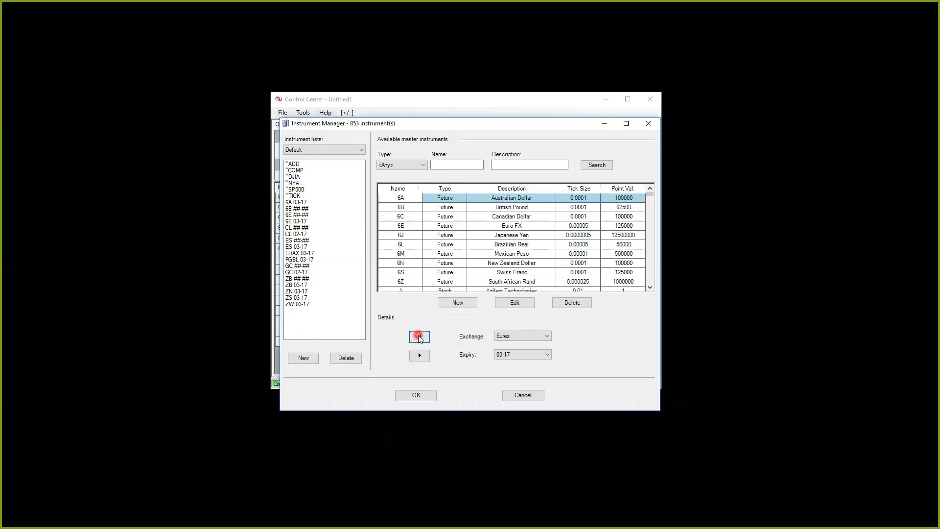
left_click(299, 241)
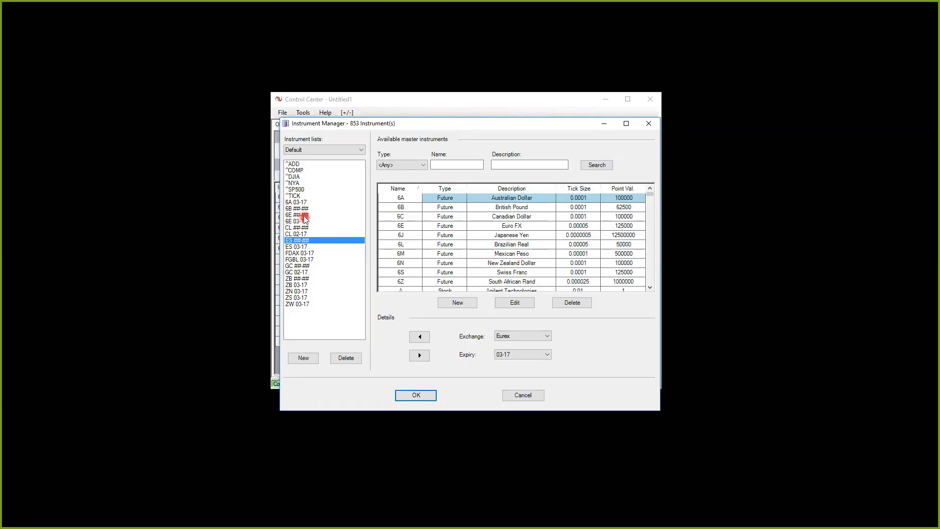
left_click(298, 209)
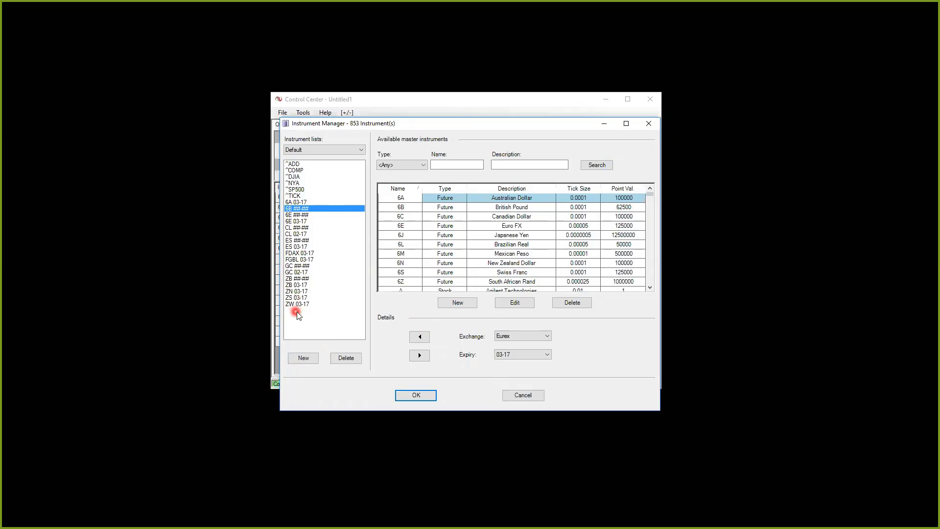
left_click(296, 297)
left_click(422, 338)
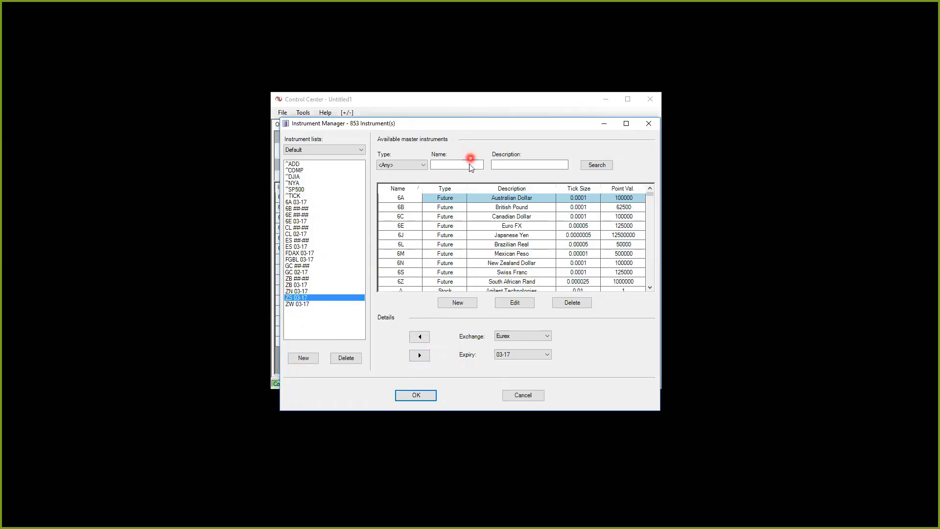
Search the available master instruments for ZS and select the Soybeans Futures entry
left_click(455, 165)
type("ZS")
left_click(595, 165)
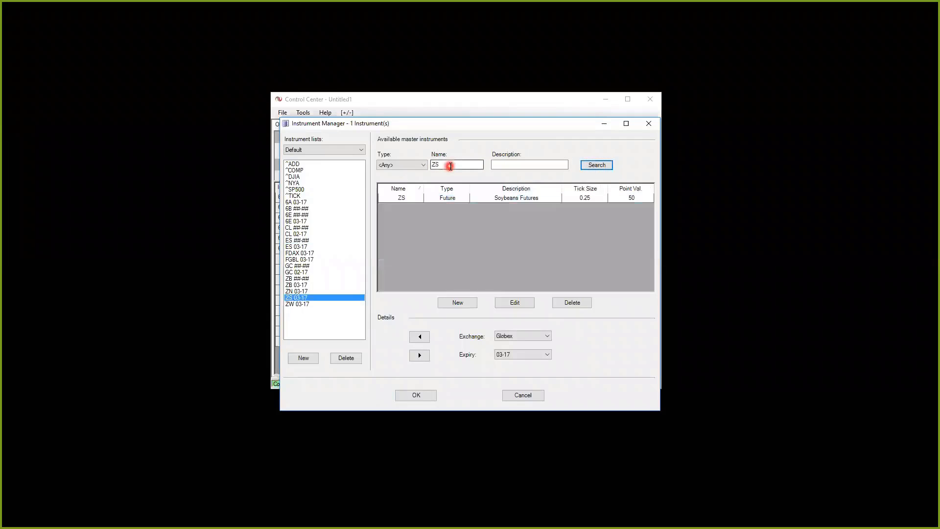
left_click(511, 165)
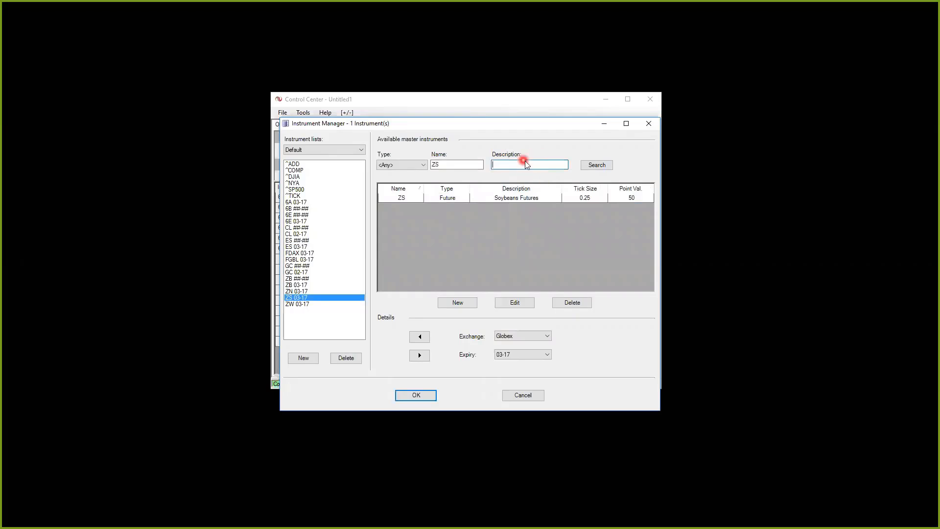
left_click(513, 199)
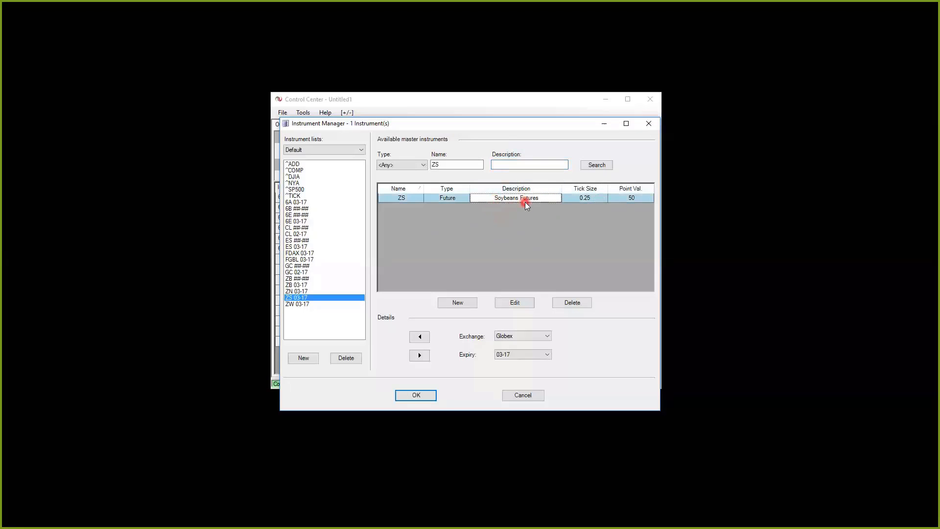
Try to add the ZS 03-17 contract to the Default instrument list
left_click(419, 338)
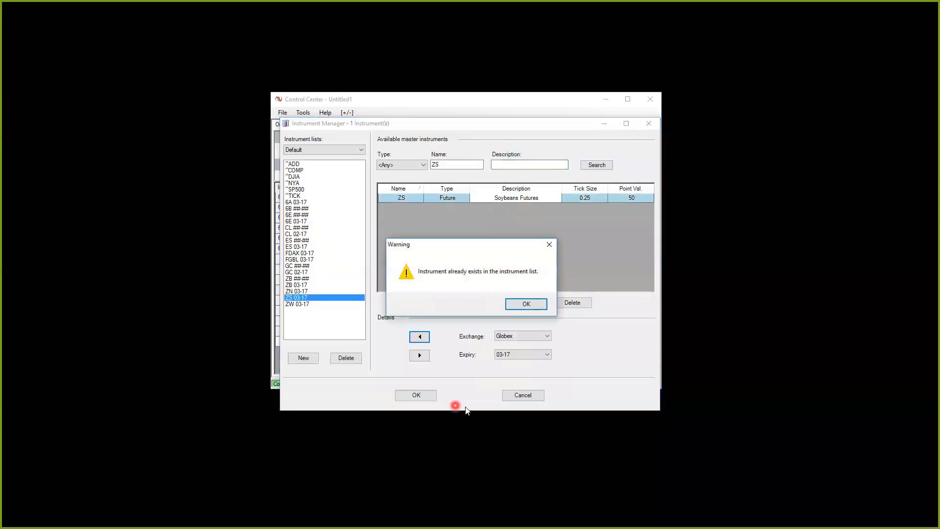
left_click(527, 304)
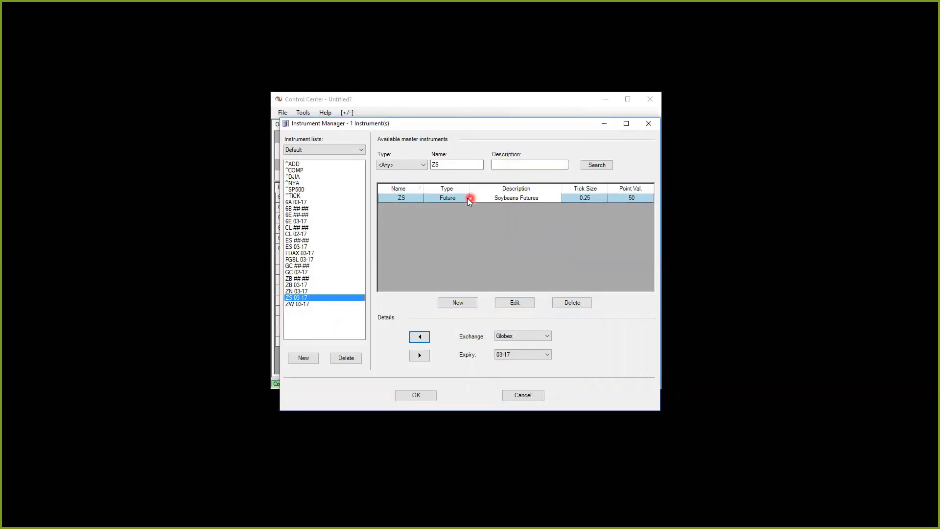
Add ZS with the expiry ##-## to the Default instrument list and accept the list changes
left_click(546, 355)
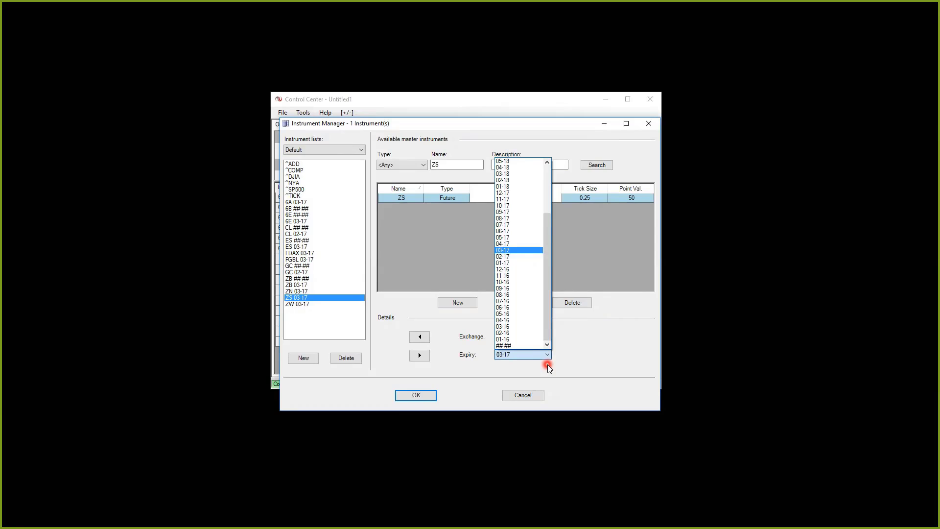
left_click(503, 345)
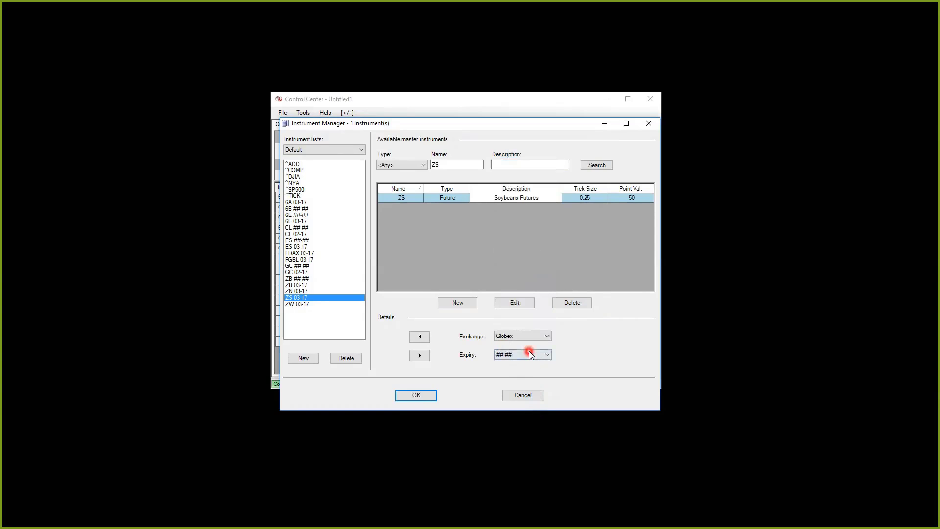
left_click(417, 333)
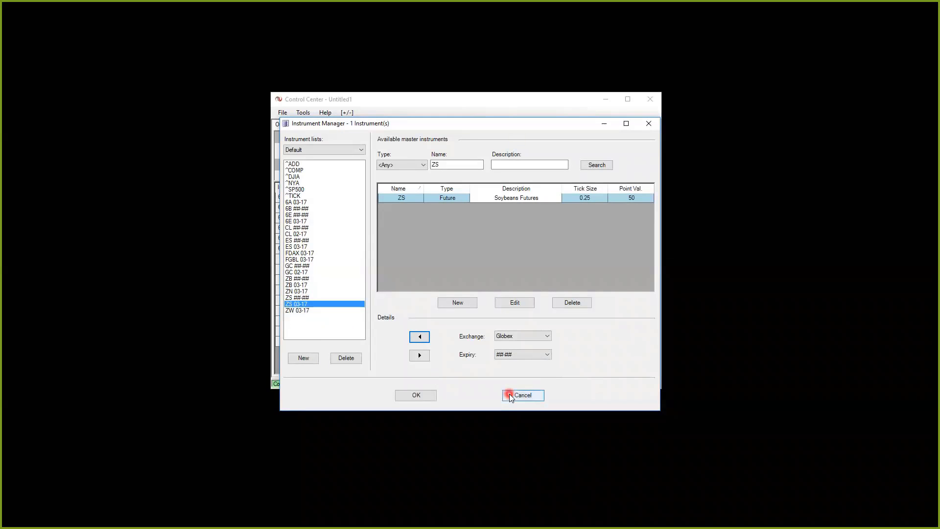
left_click(414, 396)
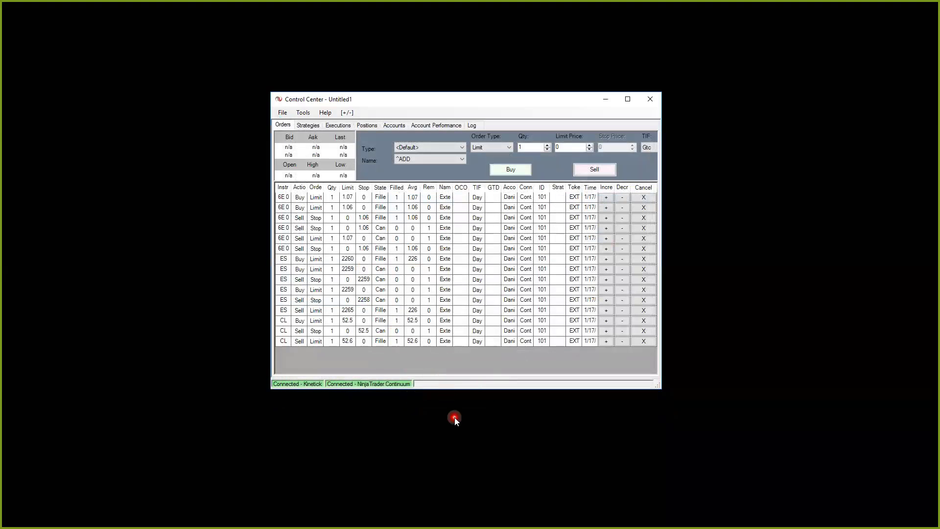
Reopen the Instrument Manager and open the 6E Euro FX master instrument in the Instrument Editor, clear of the instrument table
left_click(302, 112)
left_click(303, 112)
left_click(302, 114)
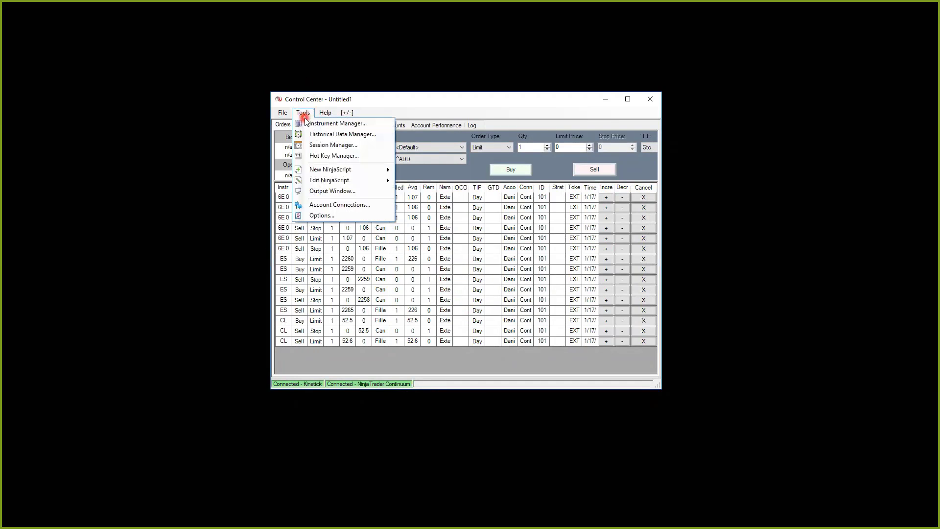
left_click(332, 125)
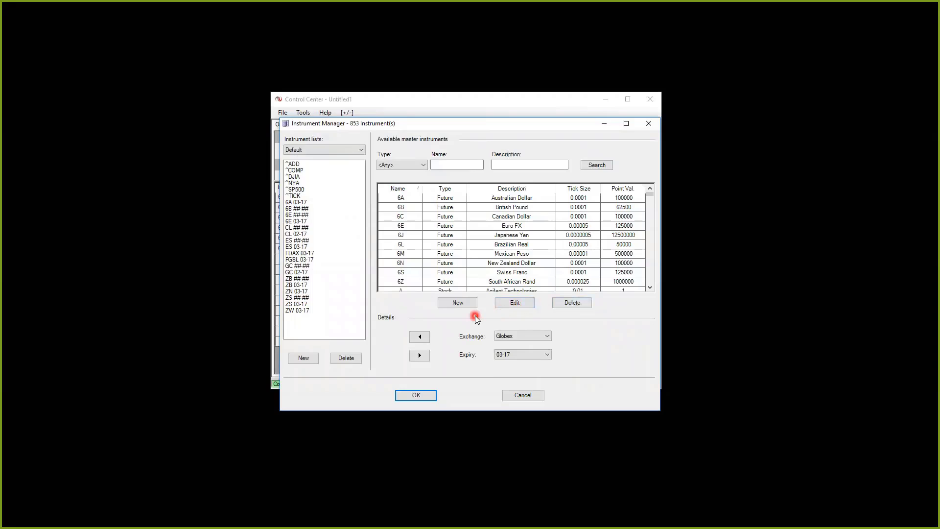
left_click(405, 225)
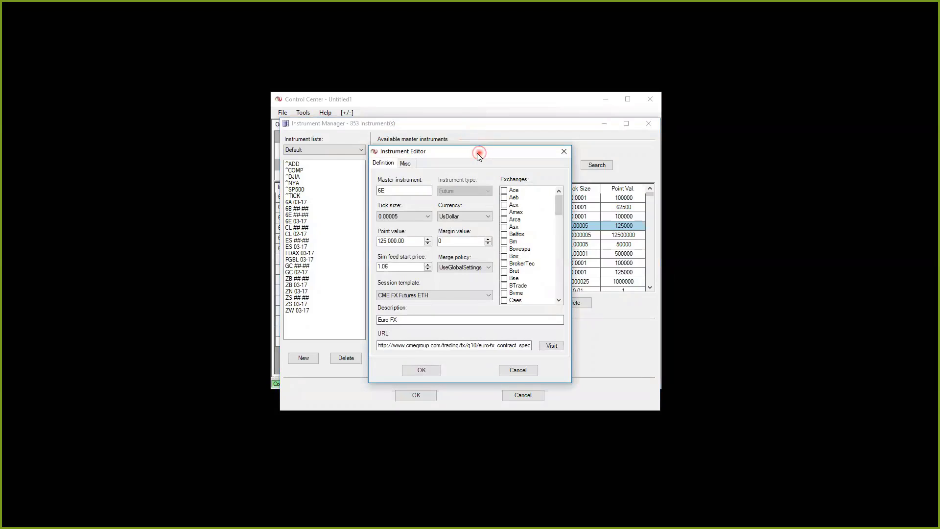
left_click_drag(477, 153, 237, 127)
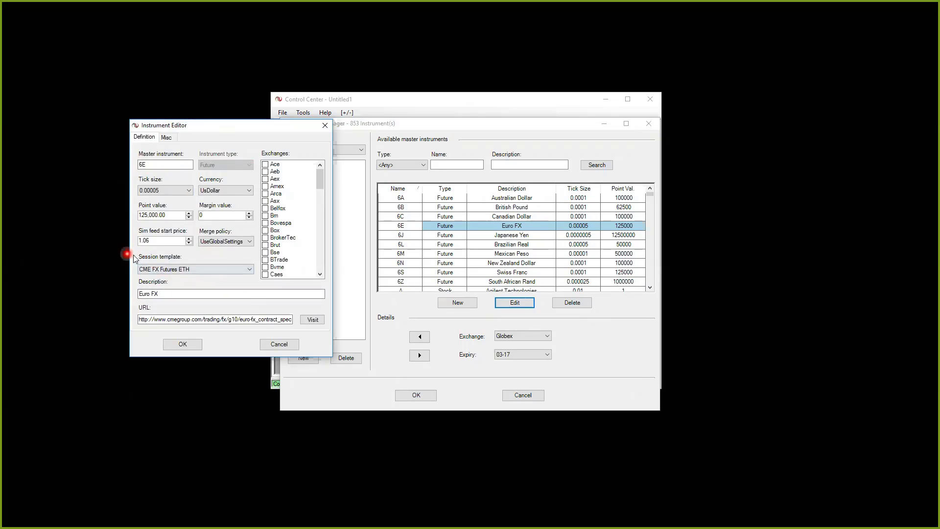
Look through the session templates offered for 6E, and leave the Instrument Editor and Instrument Manager without saving
left_click(187, 270)
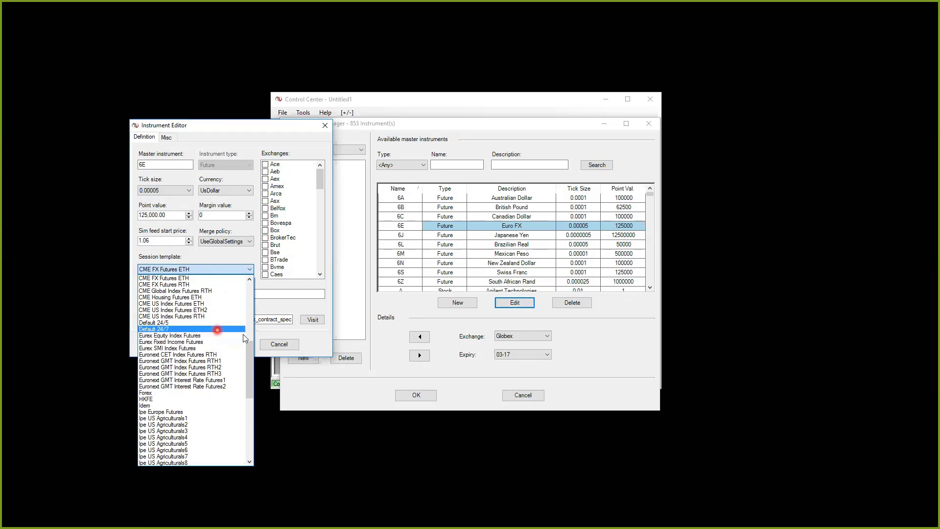
left_click(321, 349)
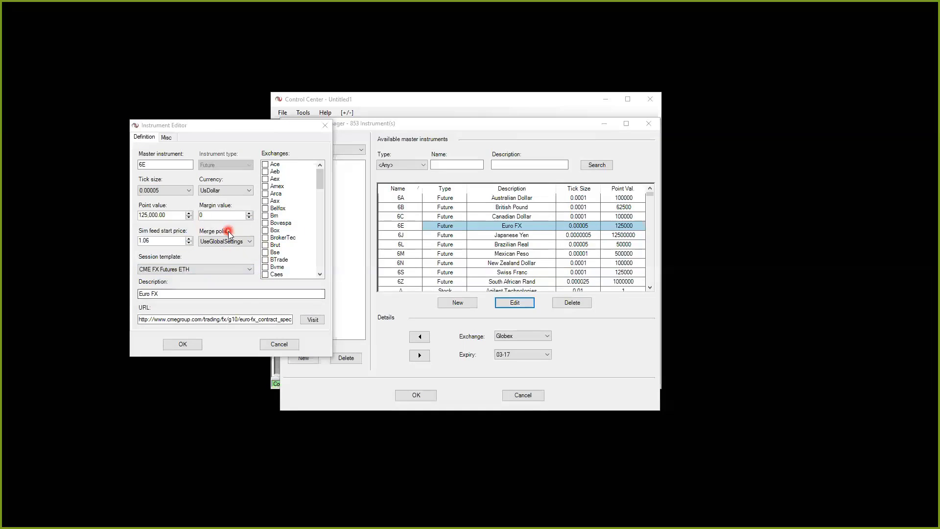
left_click(279, 345)
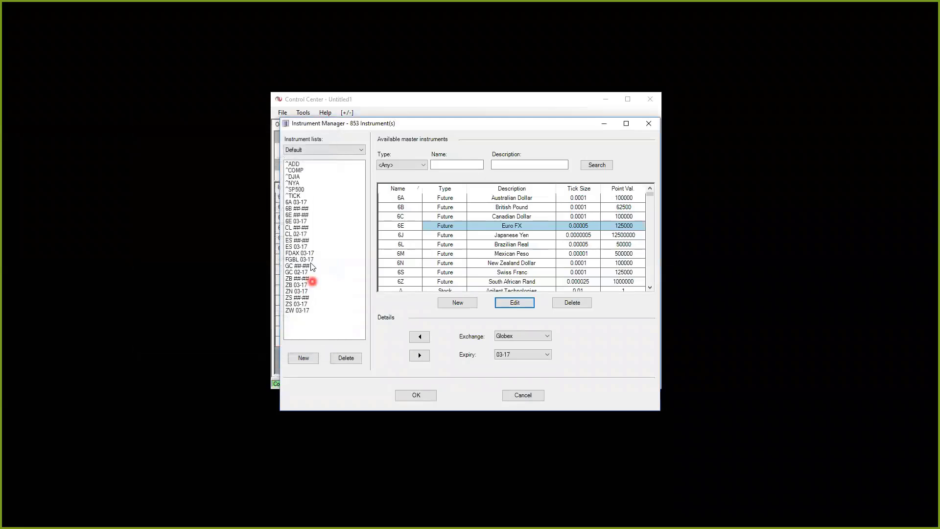
left_click(527, 395)
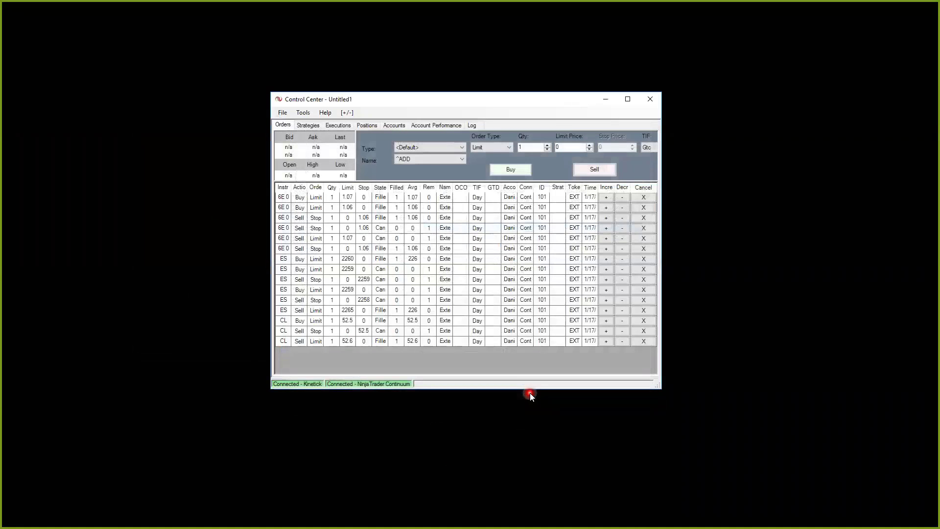
View the global merge policy for historical chart data in the program options, and leave without saving
left_click(303, 114)
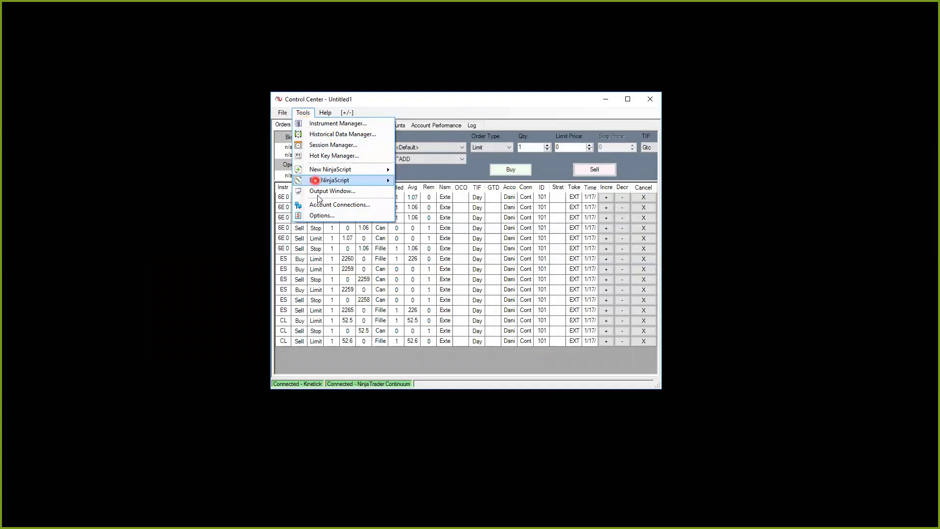
left_click(321, 215)
left_click(505, 169)
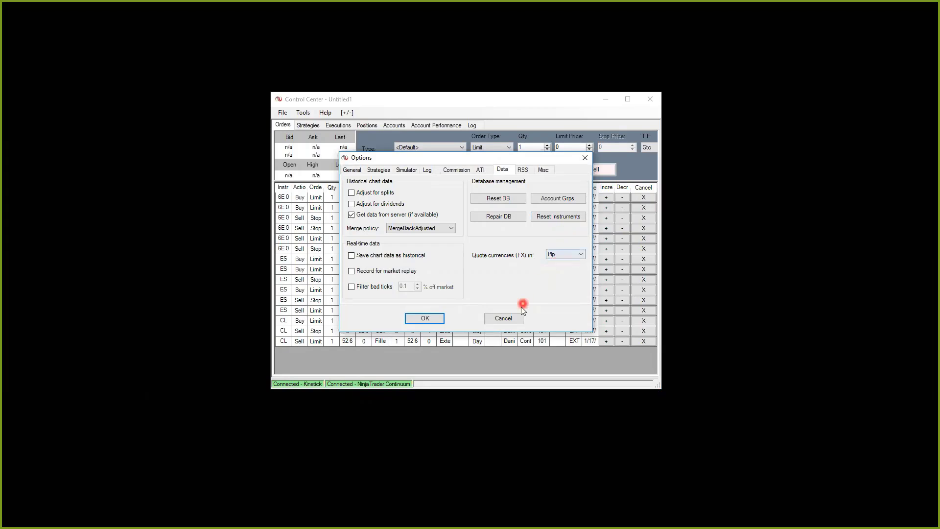
left_click(508, 318)
Open the 6E master instrument for editing from the Instrument Manager and choose the CME FX Futures ETH session template
left_click(295, 113)
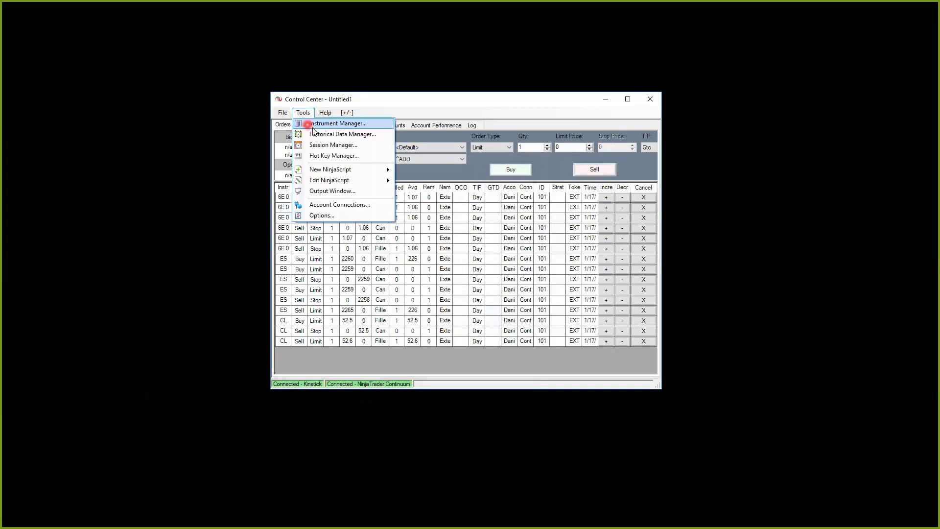
left_click(319, 124)
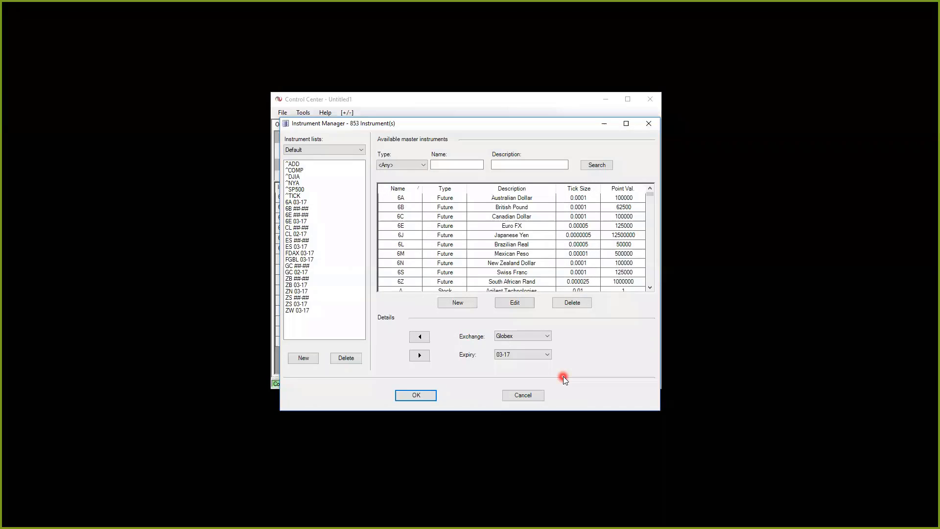
left_click(400, 225)
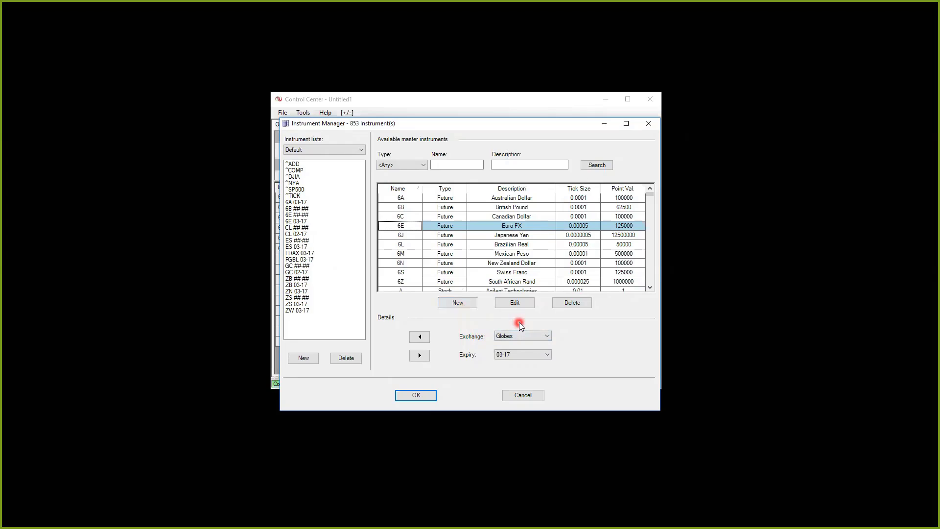
left_click(514, 303)
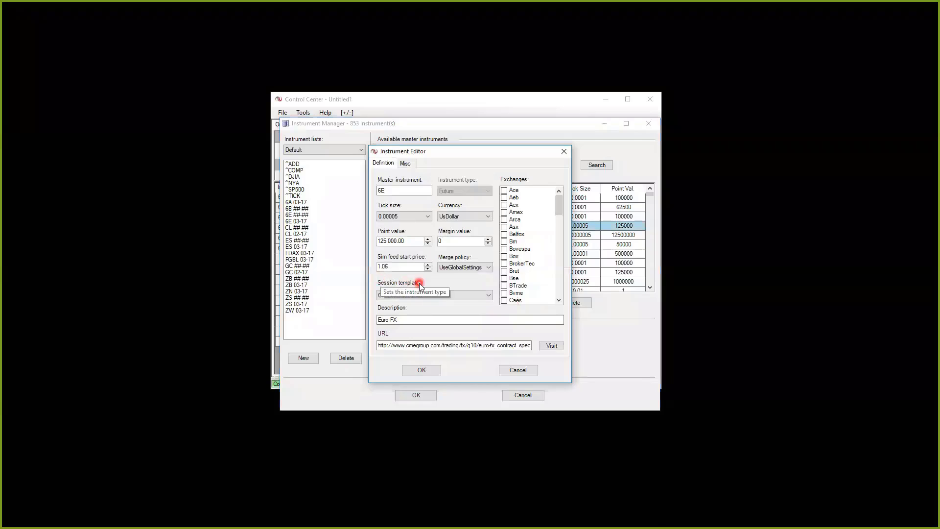
left_click_drag(484, 154, 287, 154)
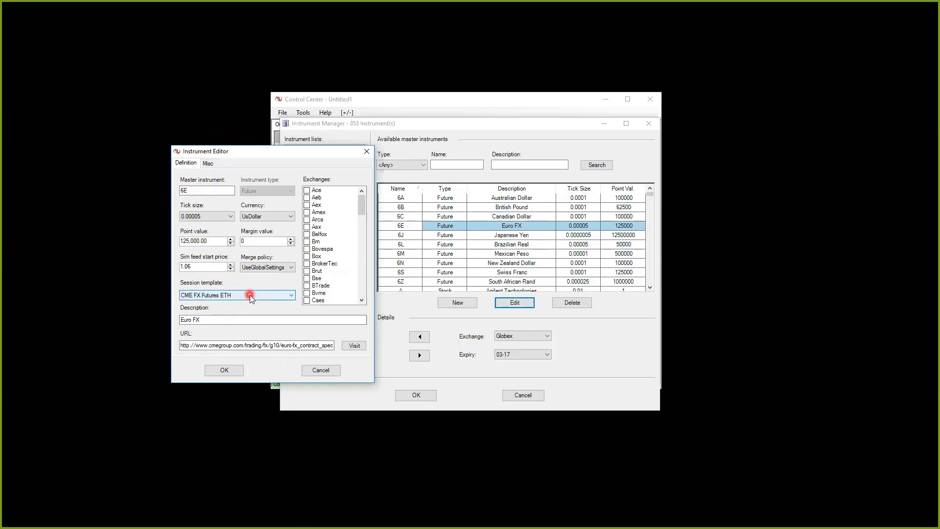
left_click(237, 294)
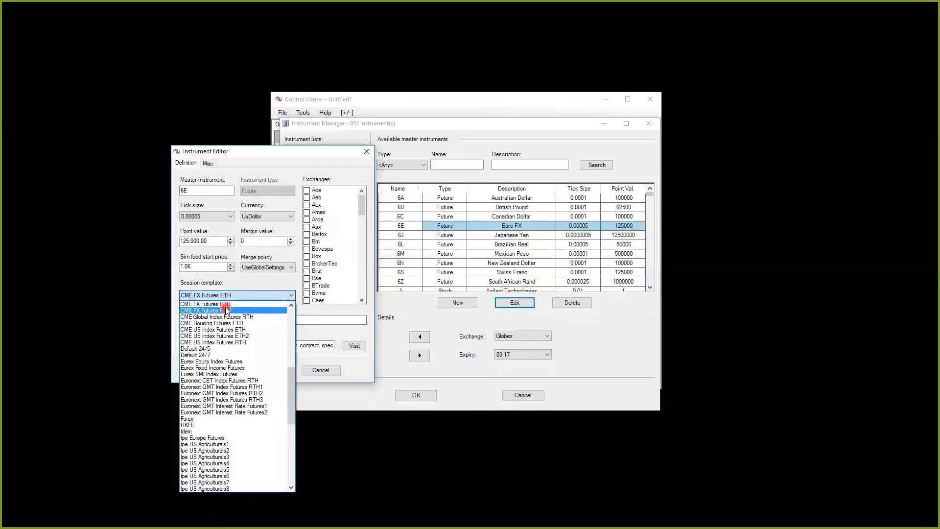
left_click(223, 304)
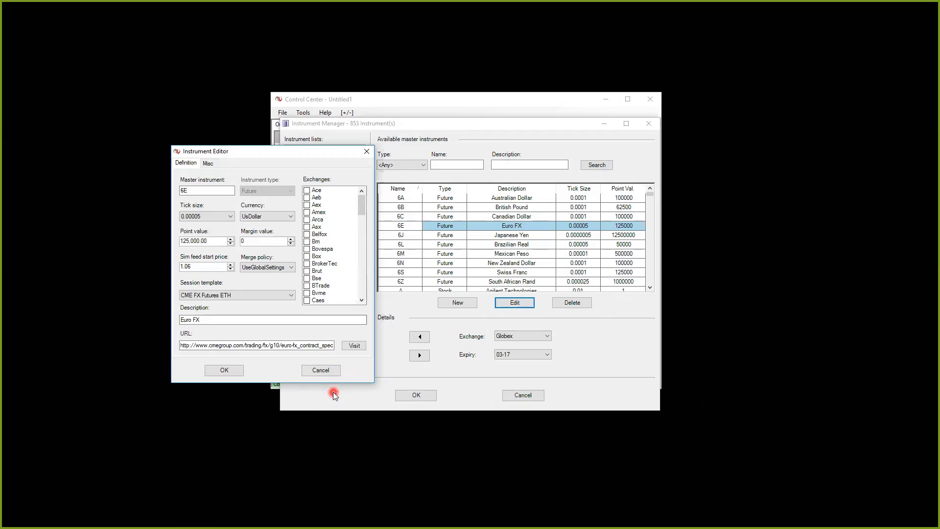
Open the contract months defined for 6E and view the rollover date of the 12-17 contract
left_click(208, 163)
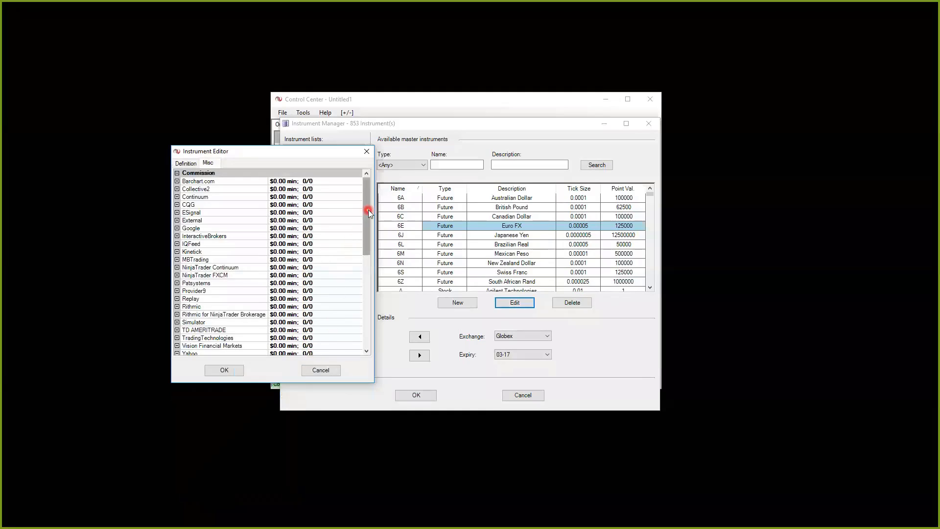
left_click_drag(368, 209, 339, 354)
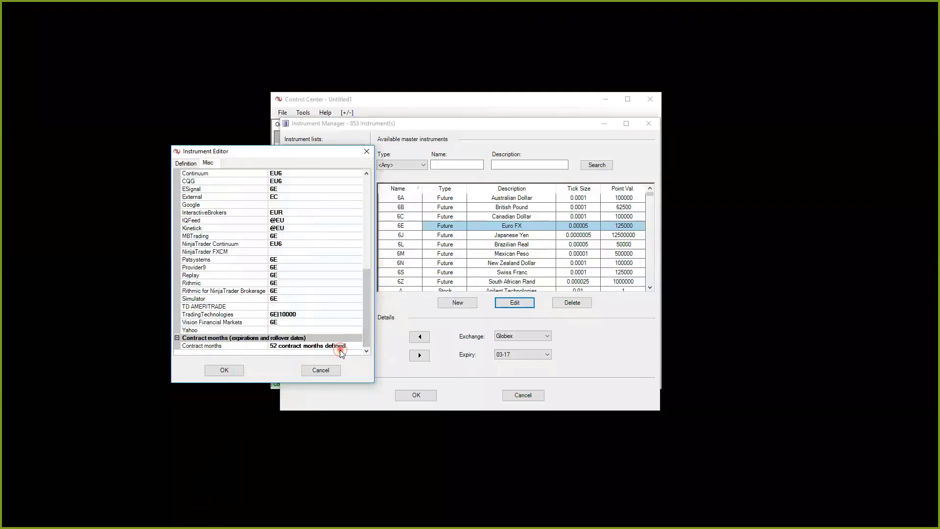
left_click(346, 344)
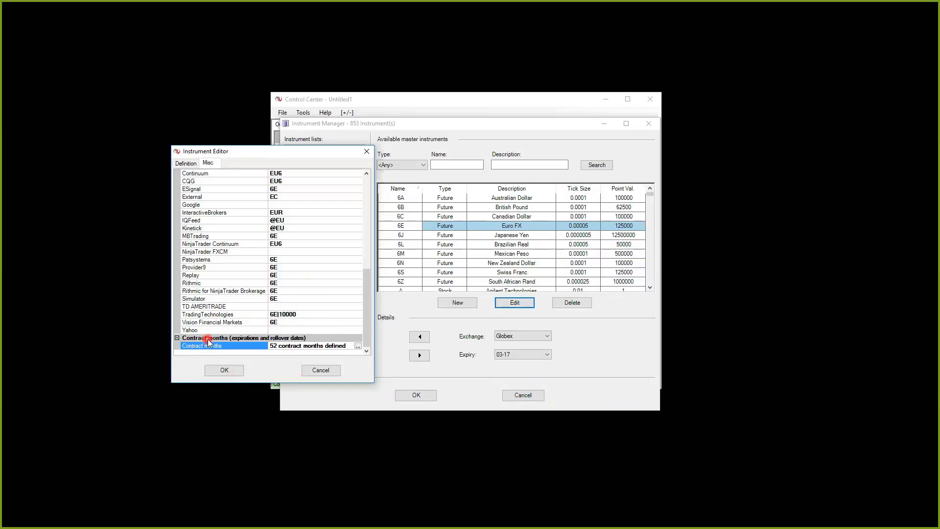
left_click(357, 347)
left_click(357, 197)
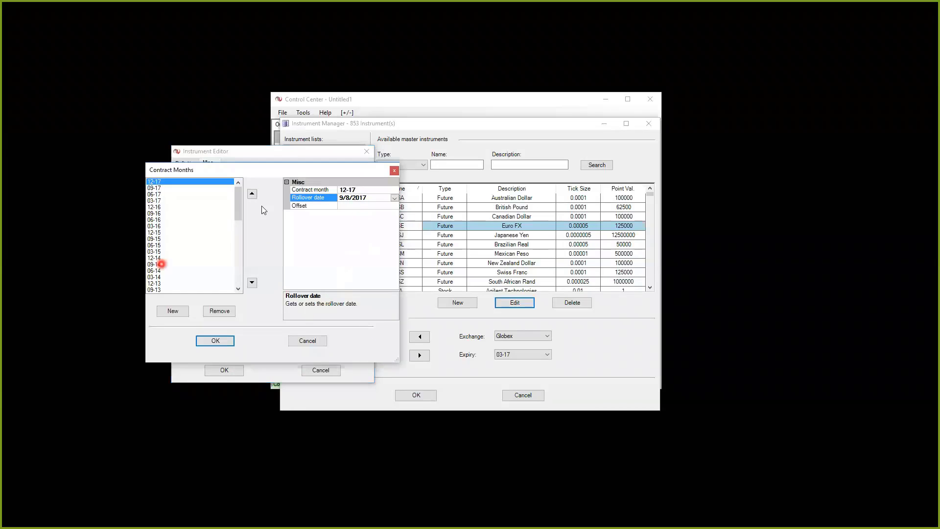
Leave the contract months and the Instrument Editor for 6E without saving
left_click(307, 341)
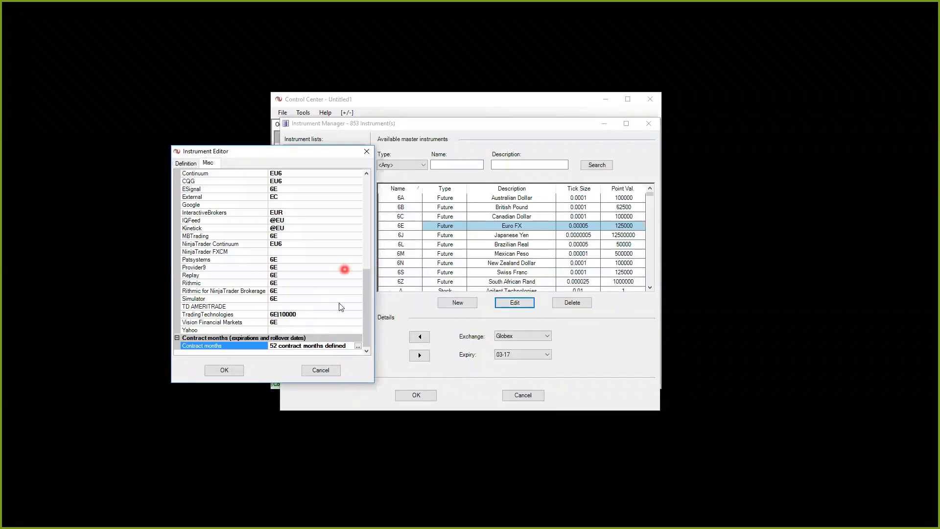
left_click(321, 370)
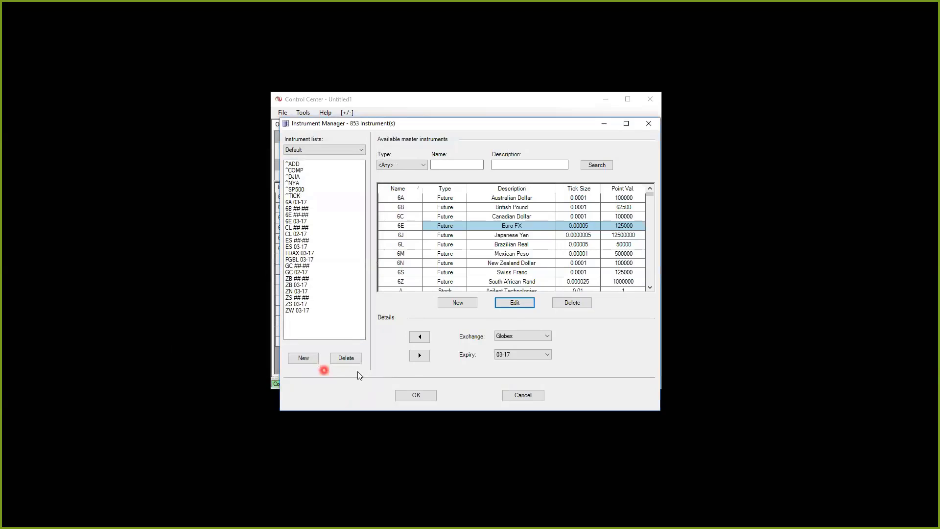
Reopen the 6E master instrument for editing and set its Kinetick minimum commission to 1.53
left_click(511, 303)
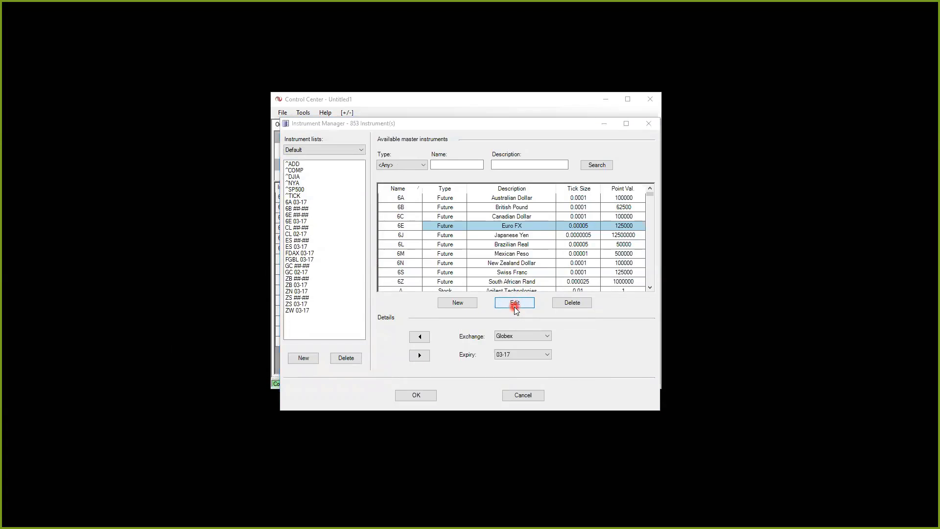
left_click(405, 163)
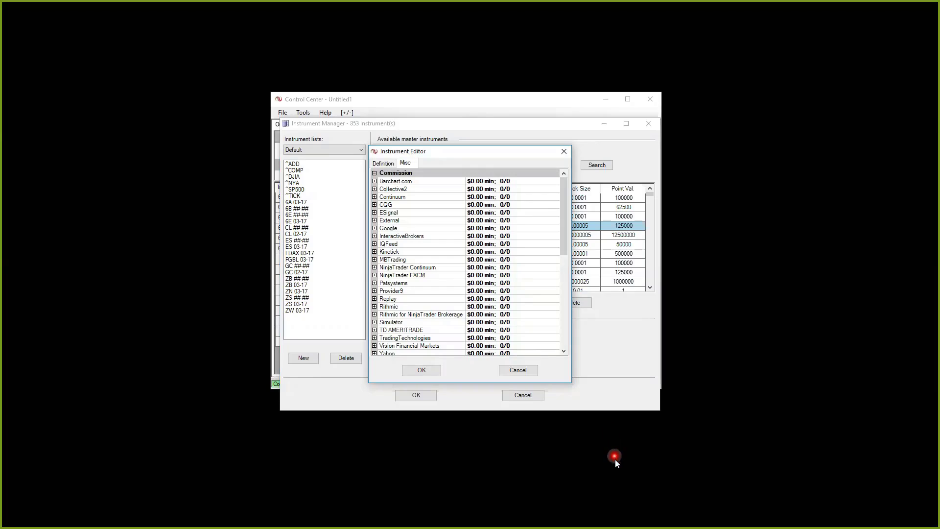
left_click(374, 251)
left_click(478, 267)
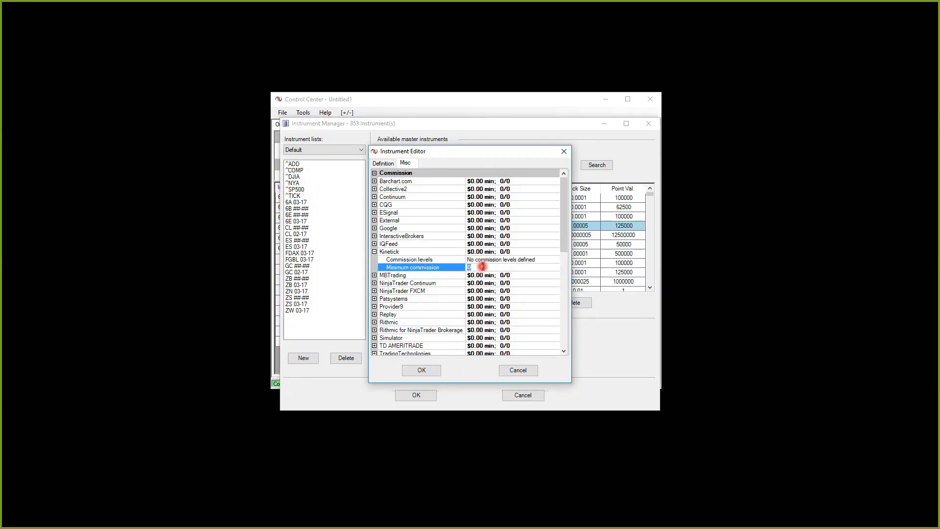
type("1.53")
Set the Continuum minimum commission for 6E to 1.53 and save the instrument
left_click(374, 197)
left_click(483, 213)
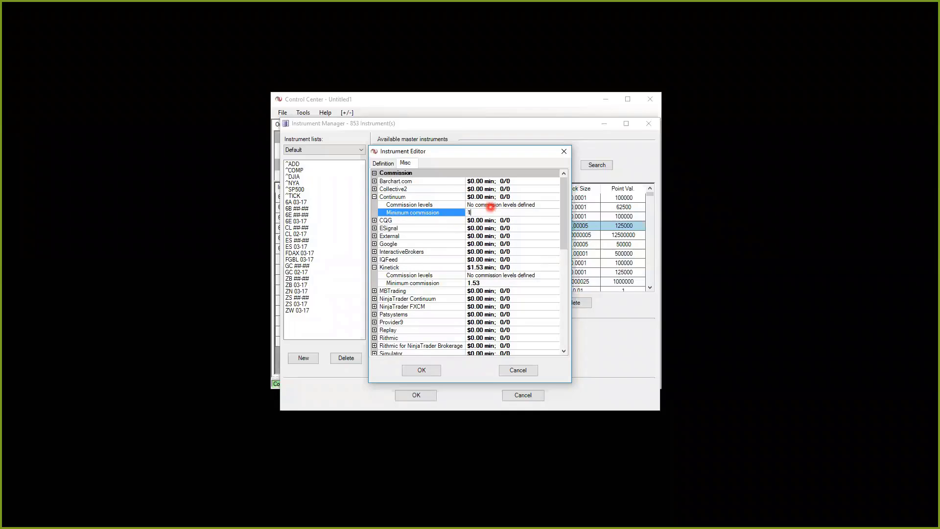
type("1.53")
left_click(492, 244)
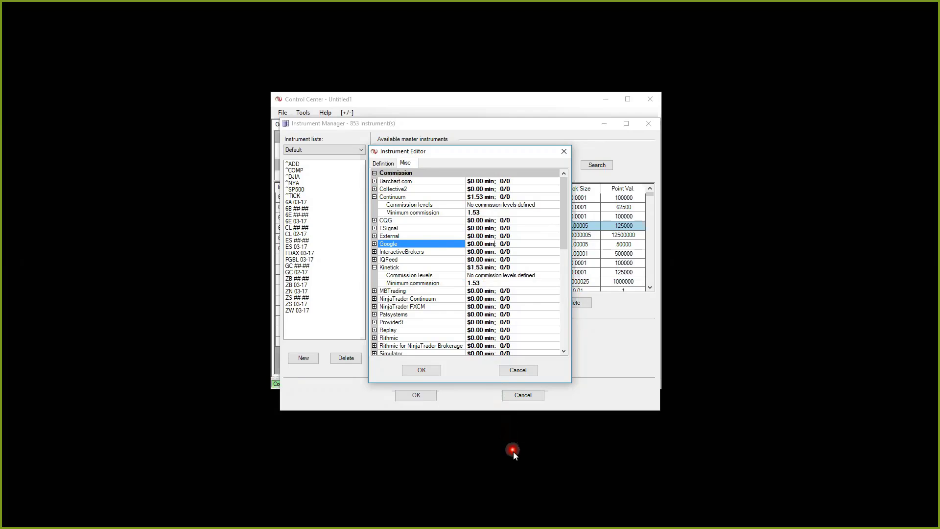
left_click(417, 370)
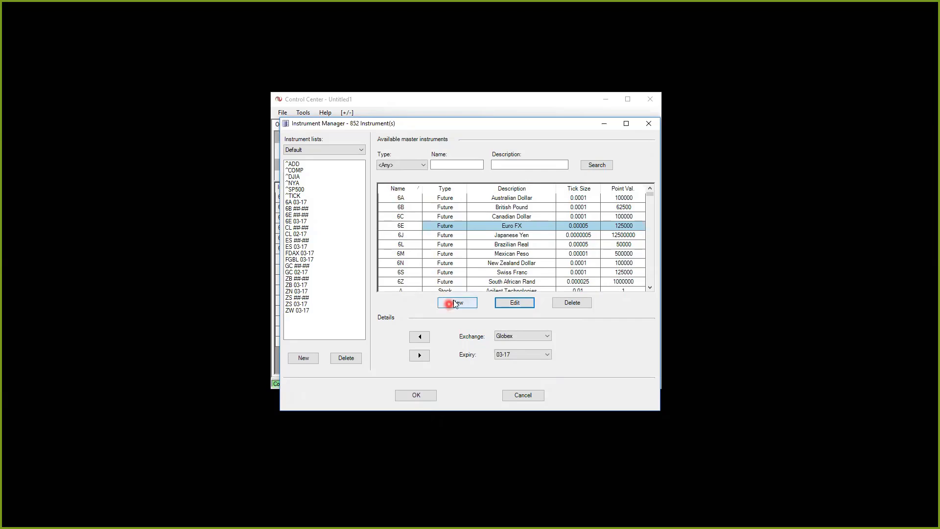
Search the master instruments for ES and open the E-mini S&P 500 future for editing
scroll(468, 271, "down", 1)
scroll(468, 271, "down", 1)
scroll(468, 272, "up", 2)
left_click(454, 163)
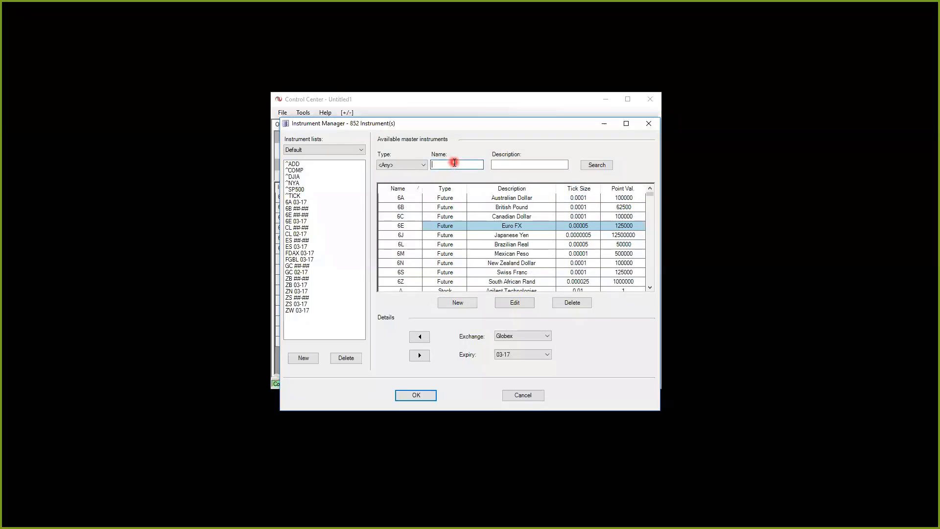
type("ES")
left_click(605, 166)
left_click(413, 198)
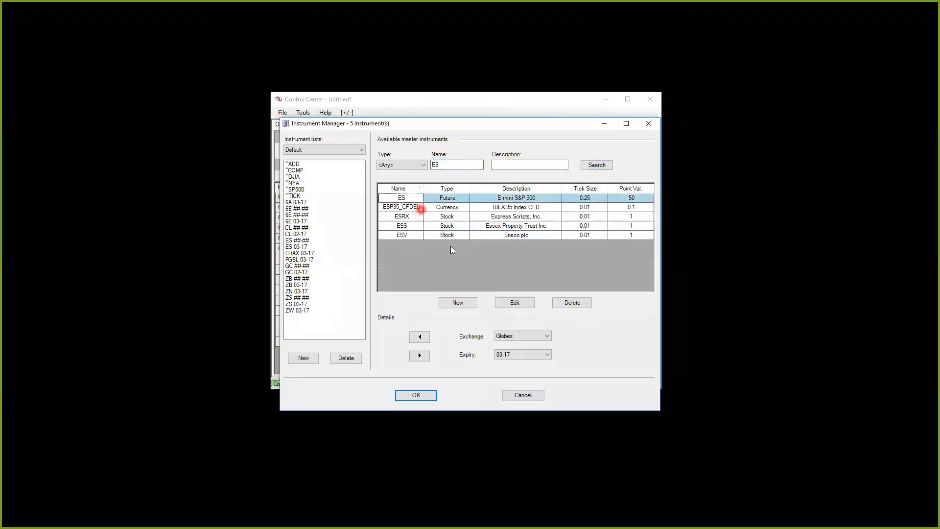
left_click(514, 302)
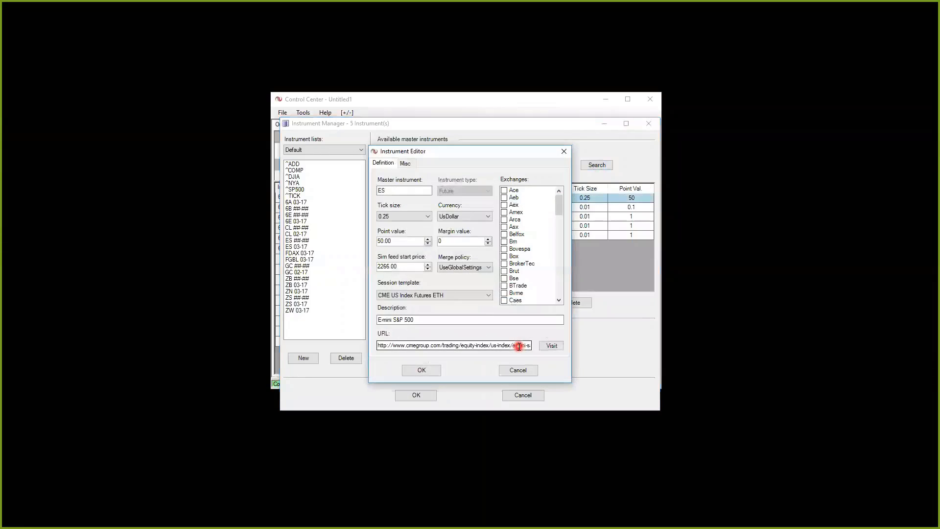
Set the Continuum minimum commission for the ES future to 1.53
left_click(407, 163)
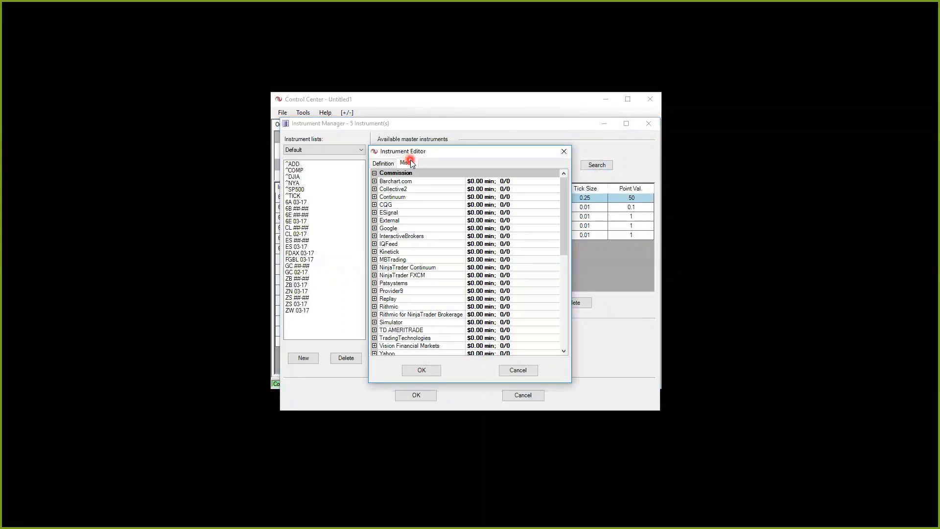
left_click(374, 197)
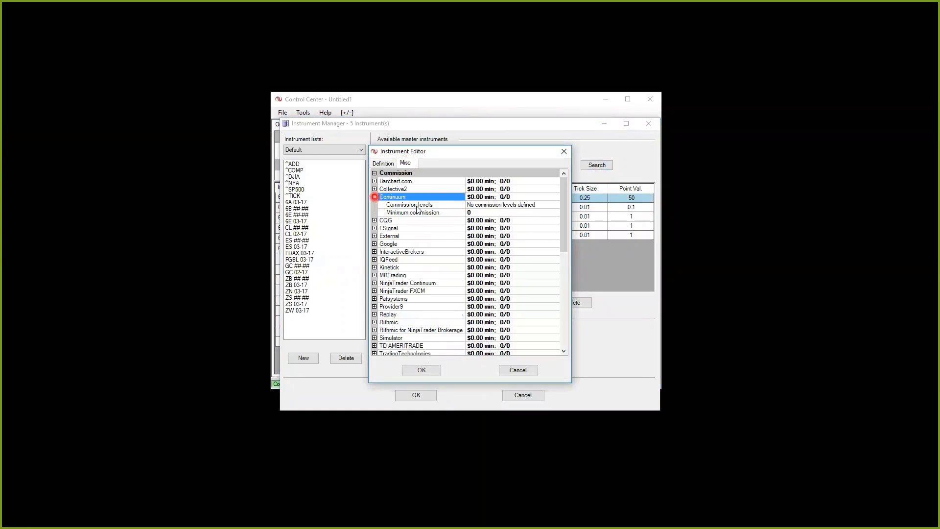
left_click(475, 213)
double_click(475, 213)
type("1")
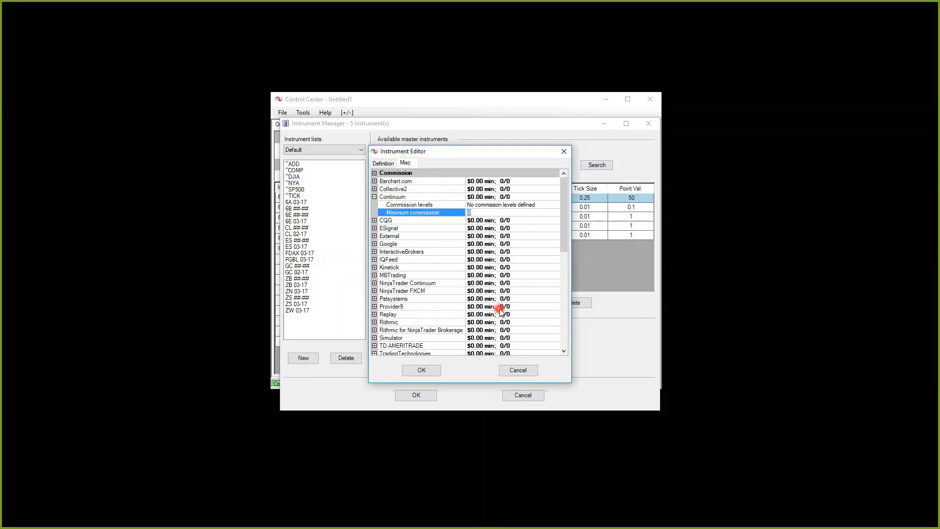
type(".53")
Set the Kinetick minimum commission for the ES future to 1.53 and save the instrument
left_click(374, 267)
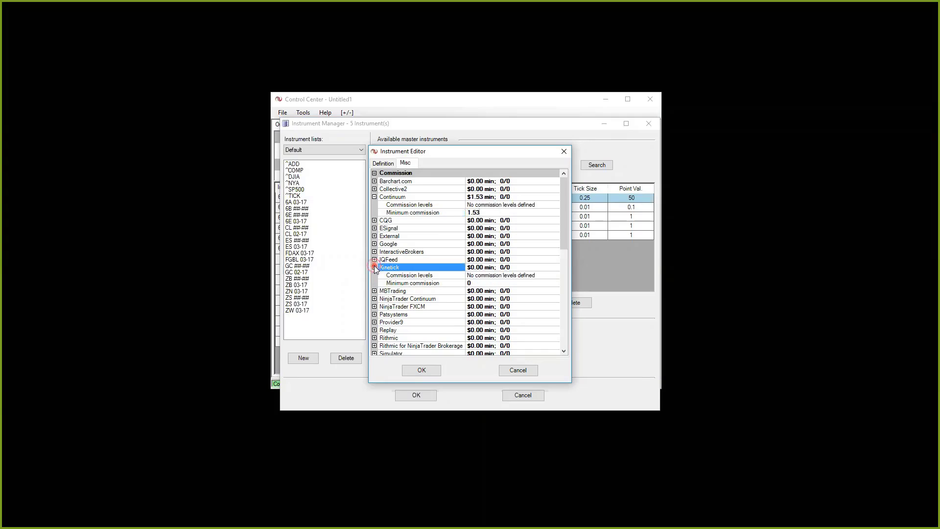
left_click(488, 282)
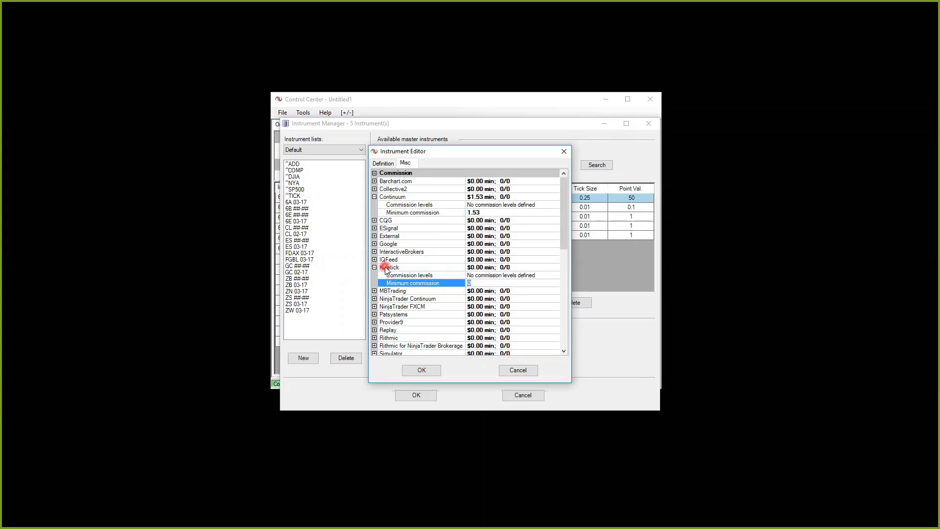
type("1.53")
left_click(468, 299)
left_click(419, 370)
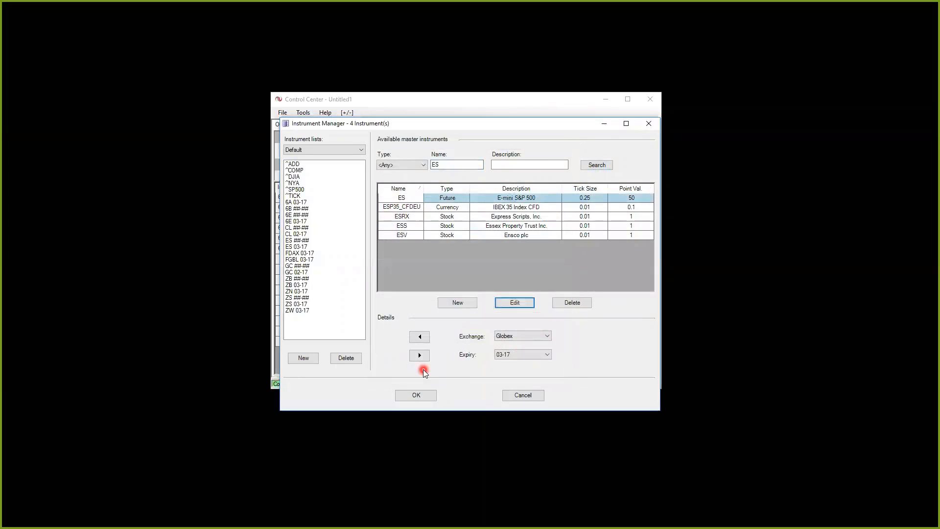
Search the master instruments for CL and open the Crude Oil Futures entry for editing
double_click(443, 165)
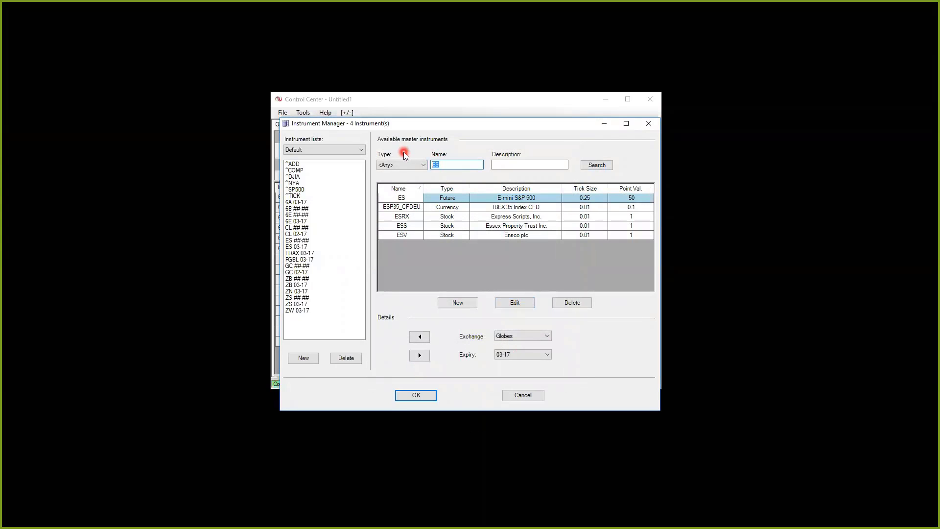
type("CL")
left_click(605, 164)
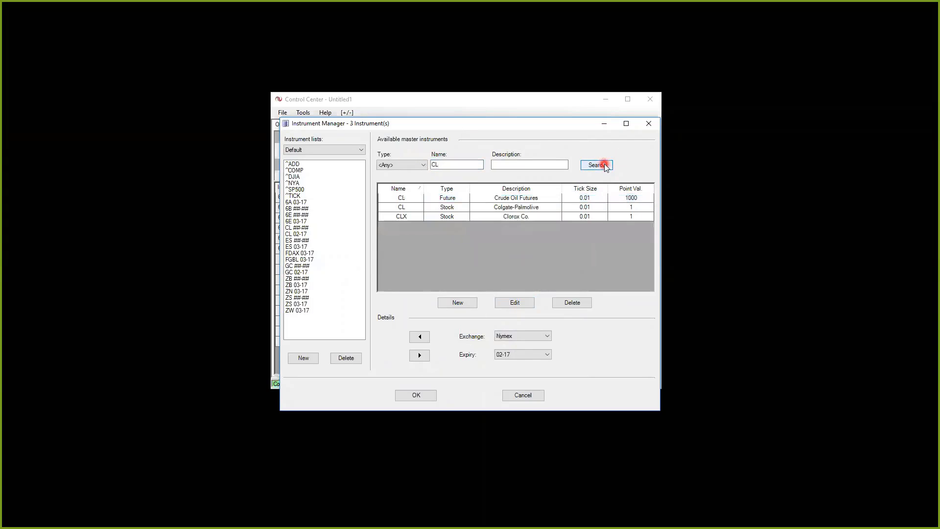
left_click(402, 197)
left_click(514, 302)
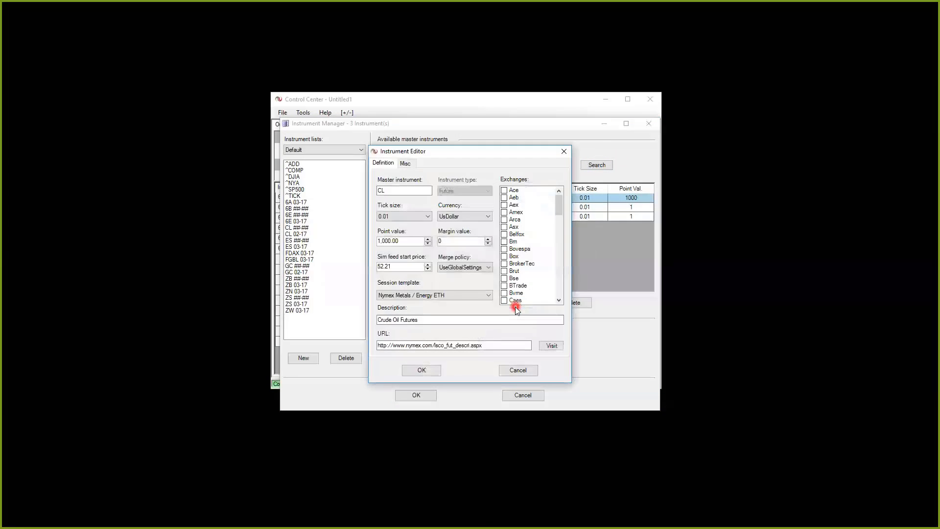
Set the Continuum minimum commission for the CL future to 1.53
left_click(405, 163)
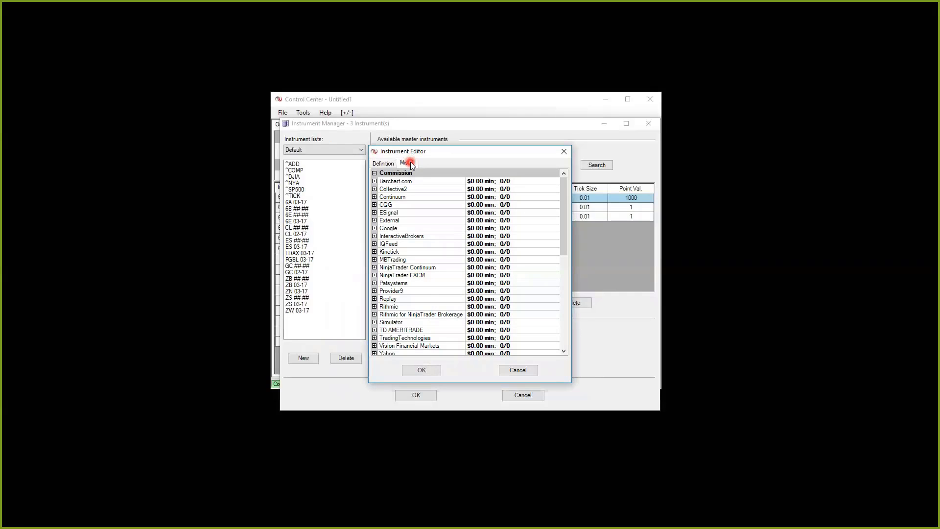
left_click(374, 196)
left_click(468, 212)
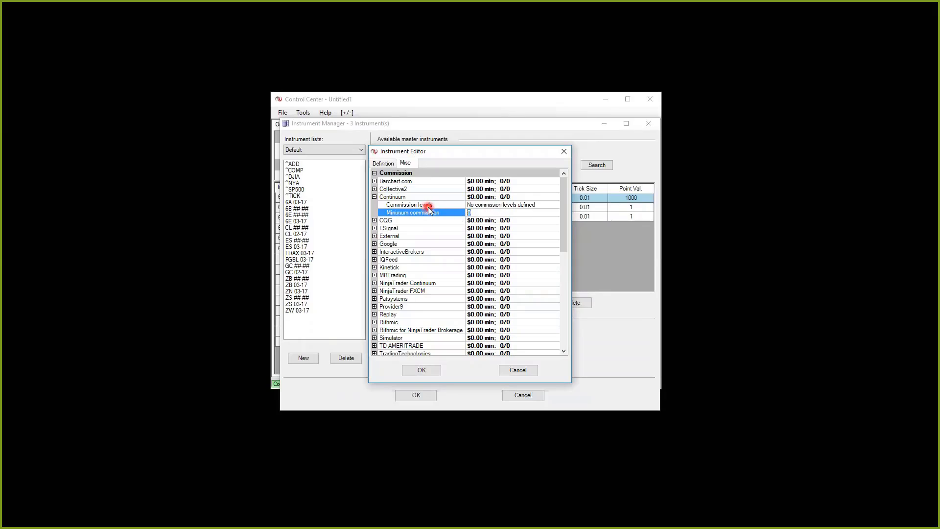
key("BackSpace")
type("1.53")
Set the Kinetick minimum commission for the CL future to 1.53 and save the instrument
left_click(378, 267)
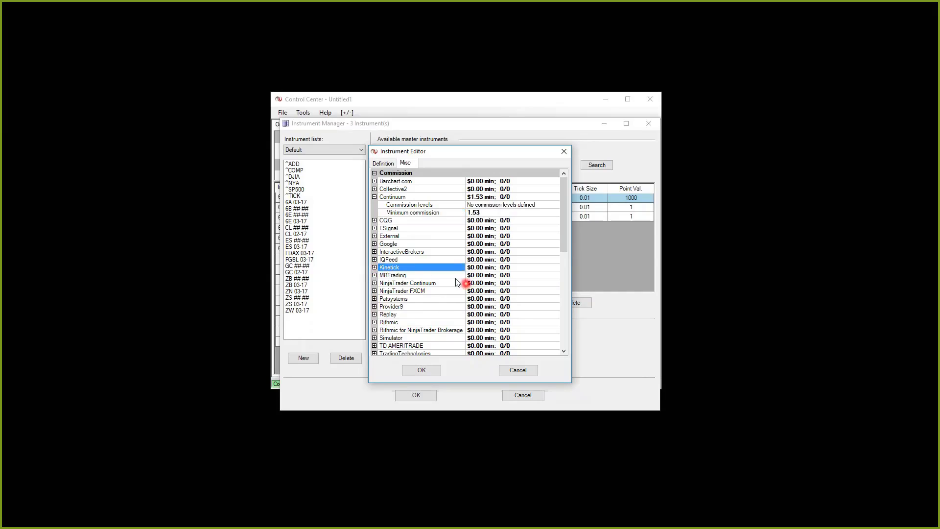
left_click(374, 267)
left_click(495, 283)
type("1")
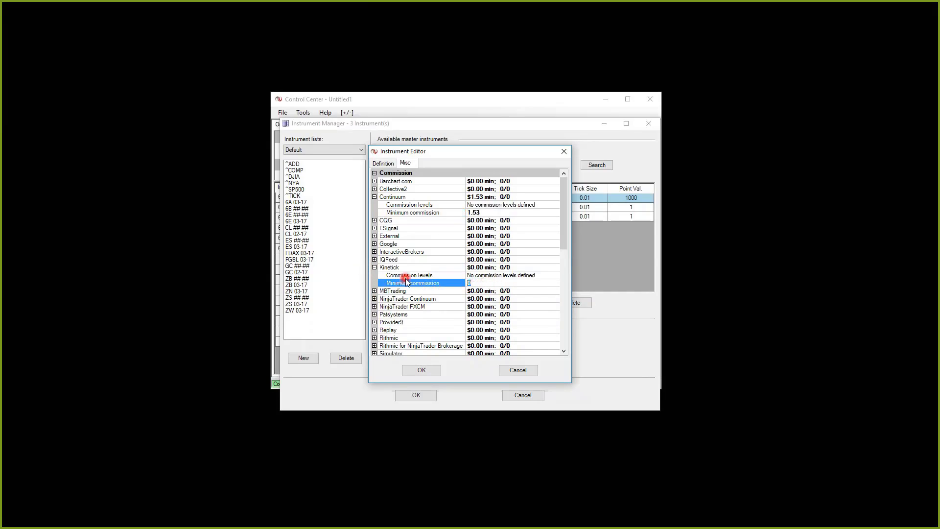
type(".53")
left_click(422, 371)
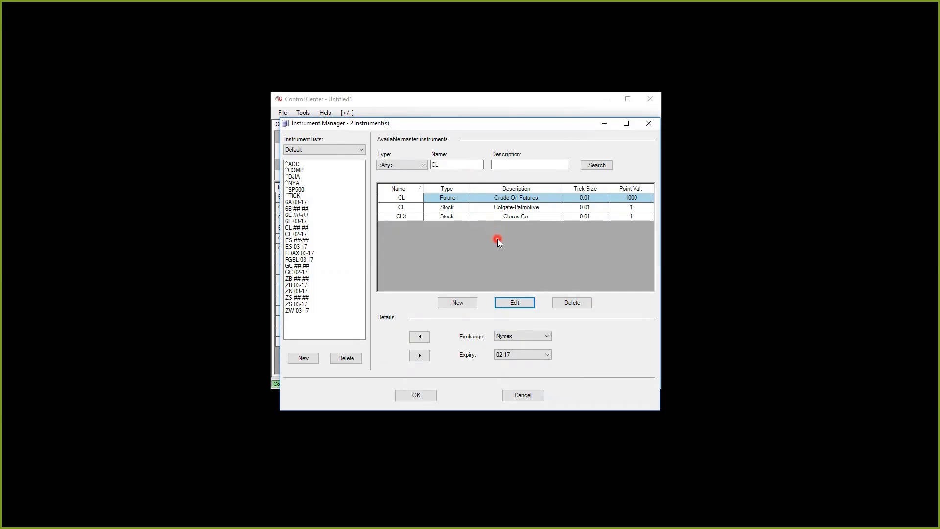
Search the master instruments for ZB and open the 30 Year U.S. Treasury Bonds future for editing
left_click_drag(467, 166, 404, 167)
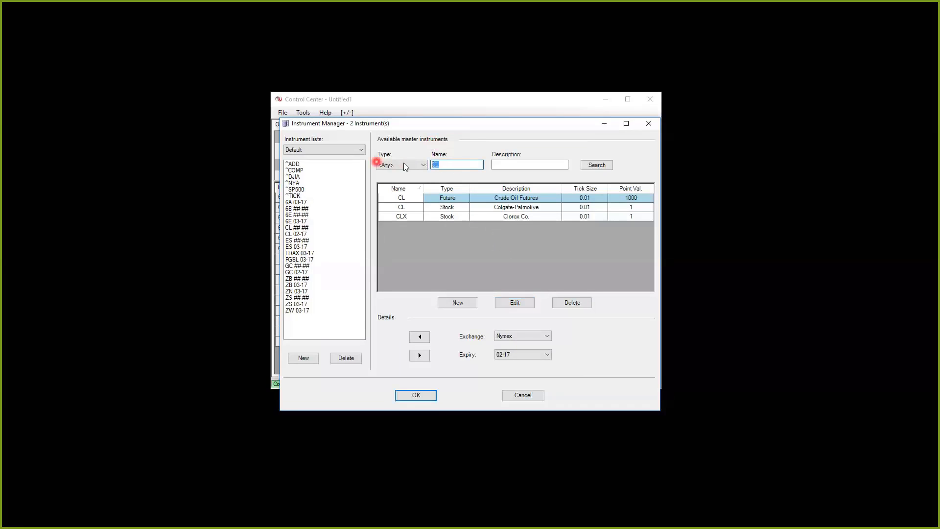
type("ZB")
key("Return")
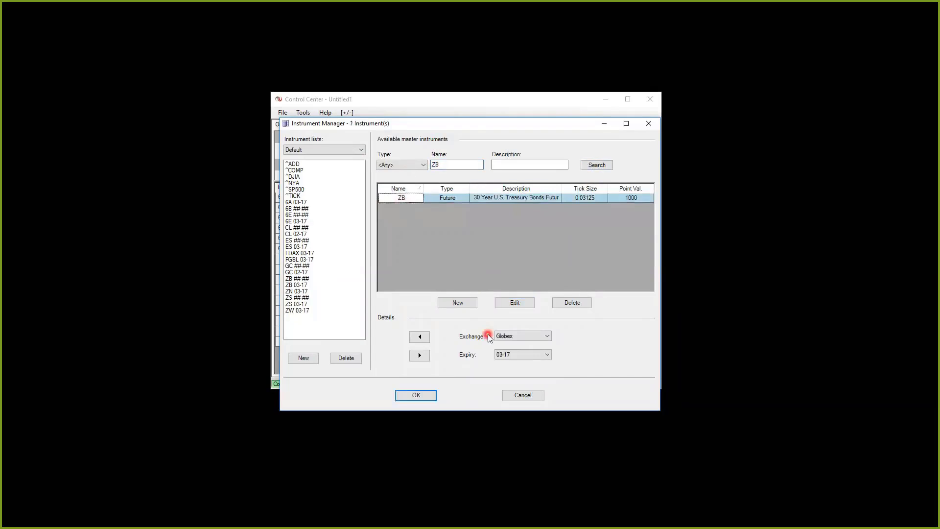
left_click(515, 302)
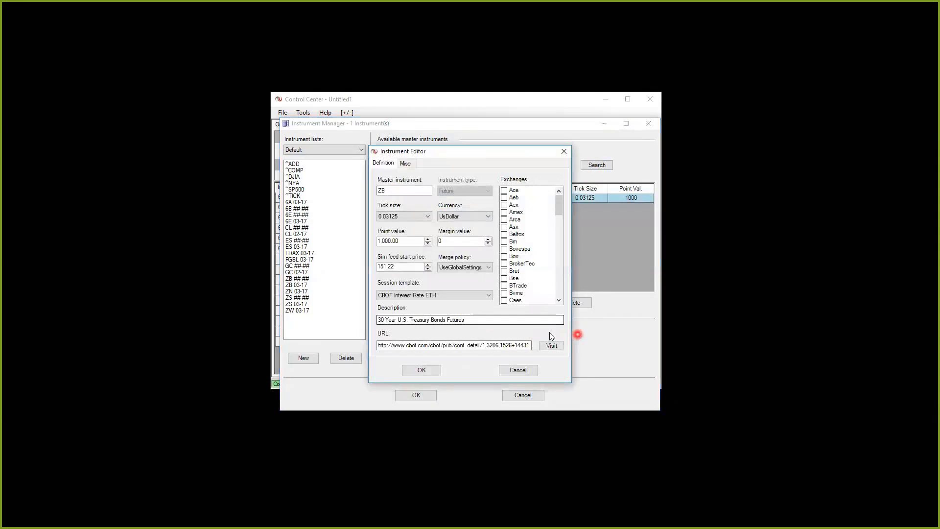
Set the Continuum minimum commission for the ZB future to 1.53
left_click(407, 162)
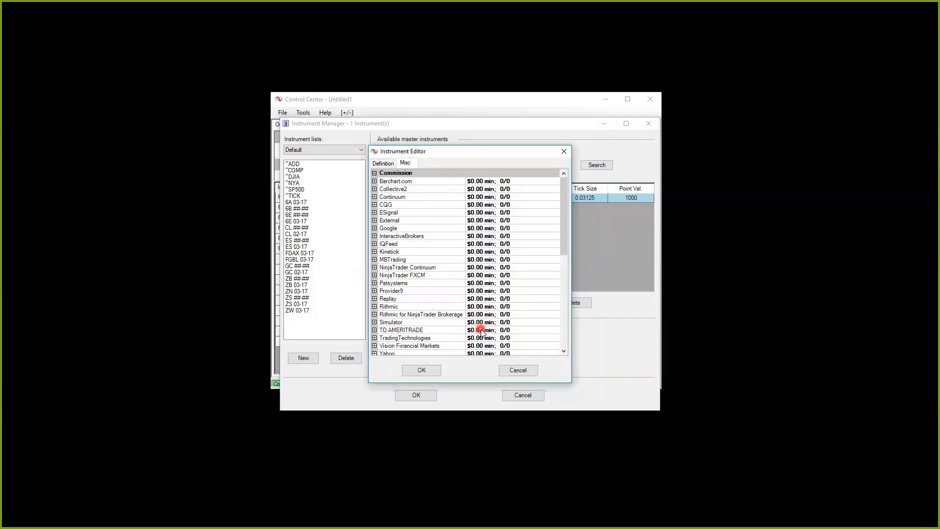
left_click(375, 196)
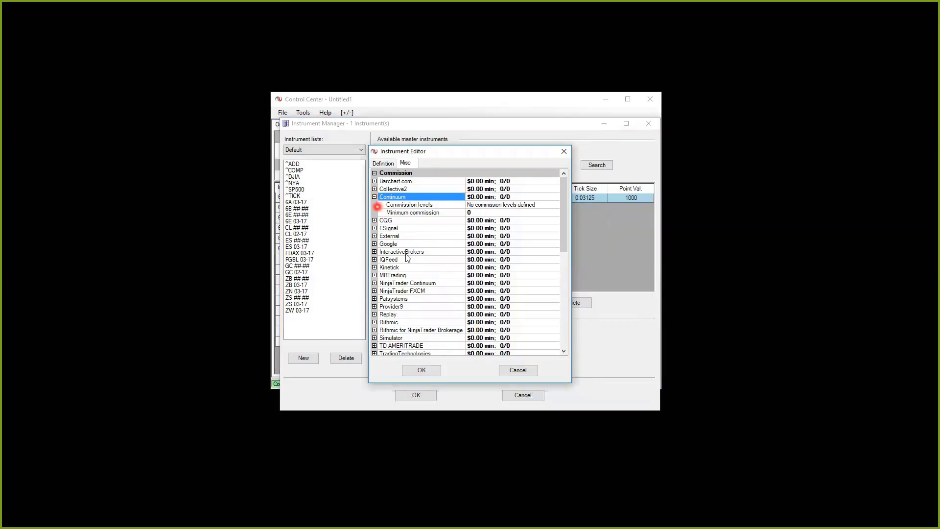
left_click(472, 213)
type("1.53")
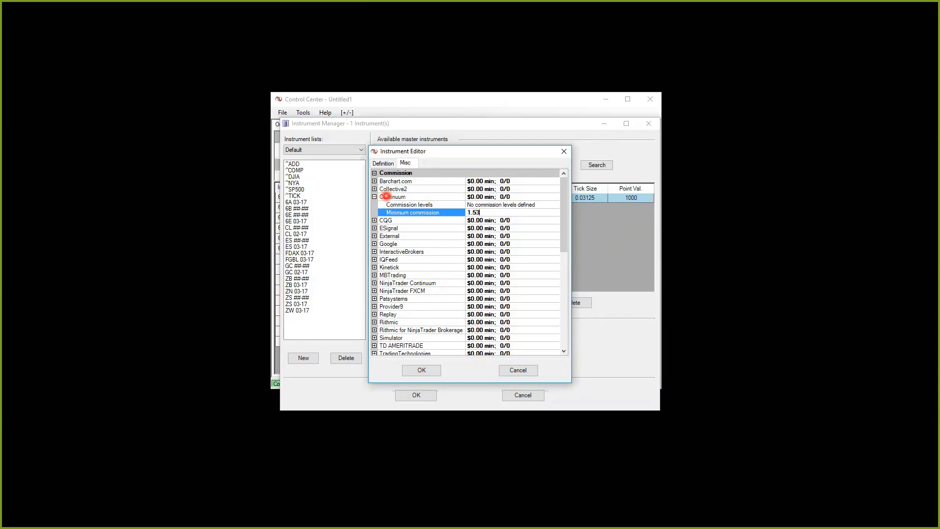
Set the Kinetick minimum commission for ZB to 1.53, and save the changes in the Instrument Editor and Instrument Manager
left_click(374, 267)
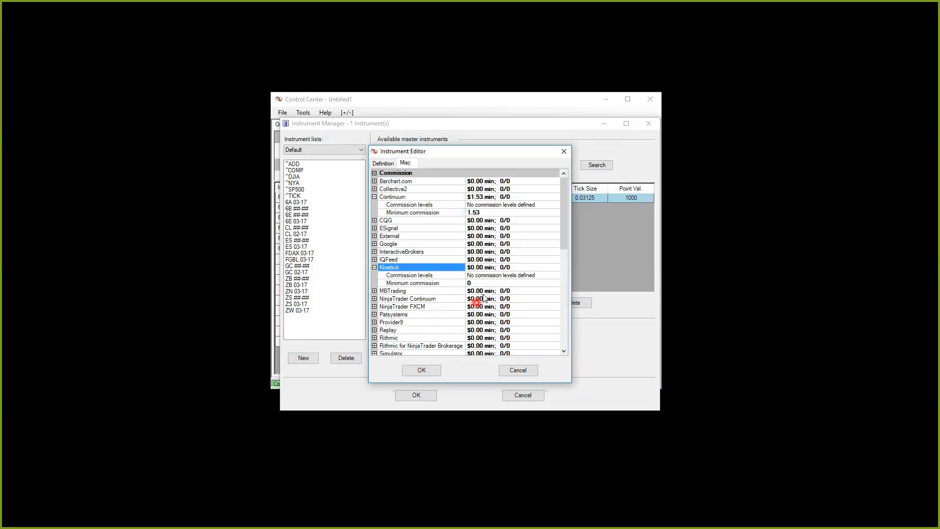
left_click(491, 283)
left_click(396, 283)
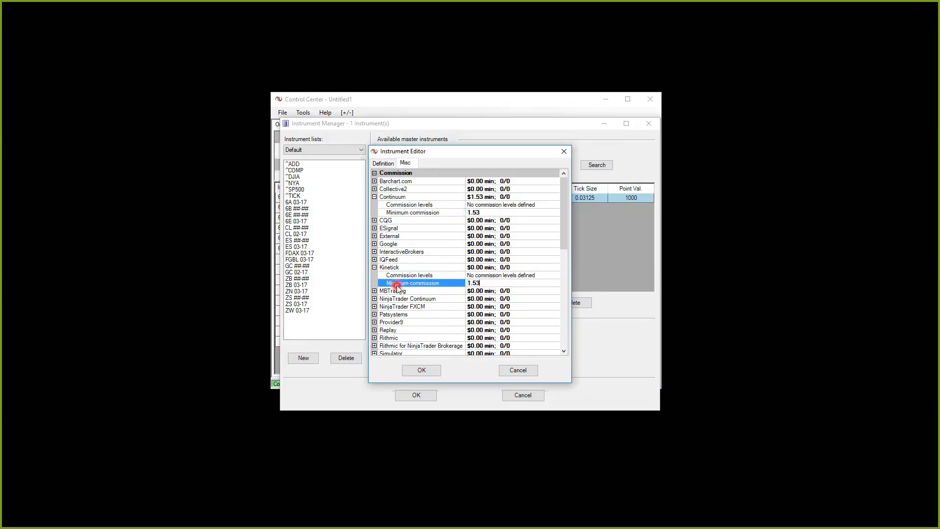
left_click(413, 370)
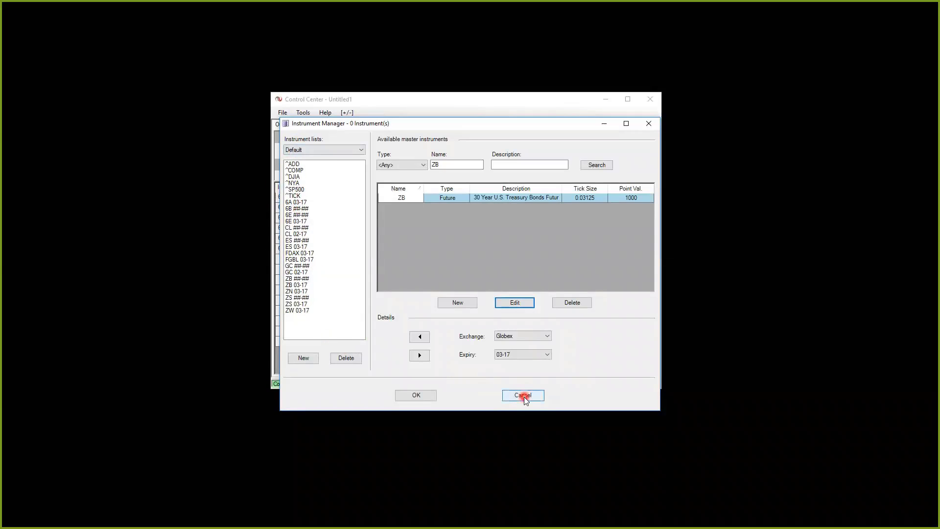
left_click(416, 396)
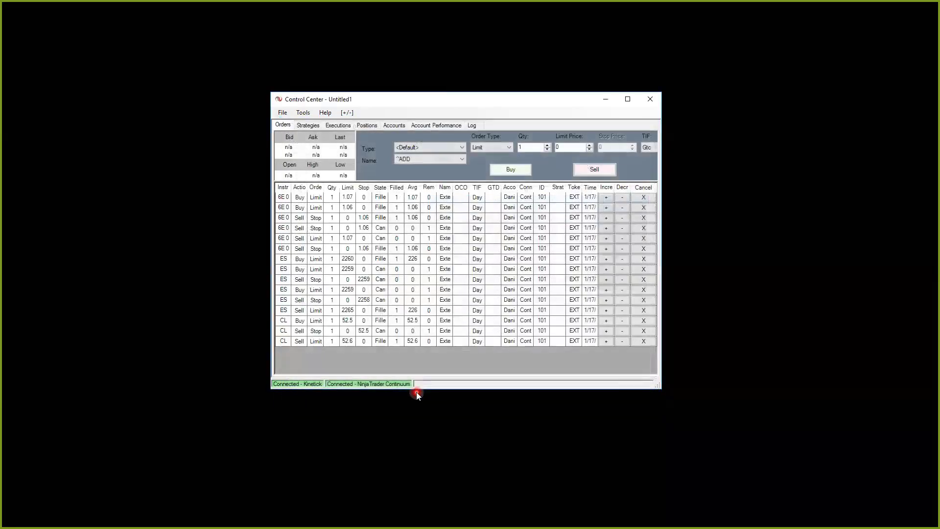